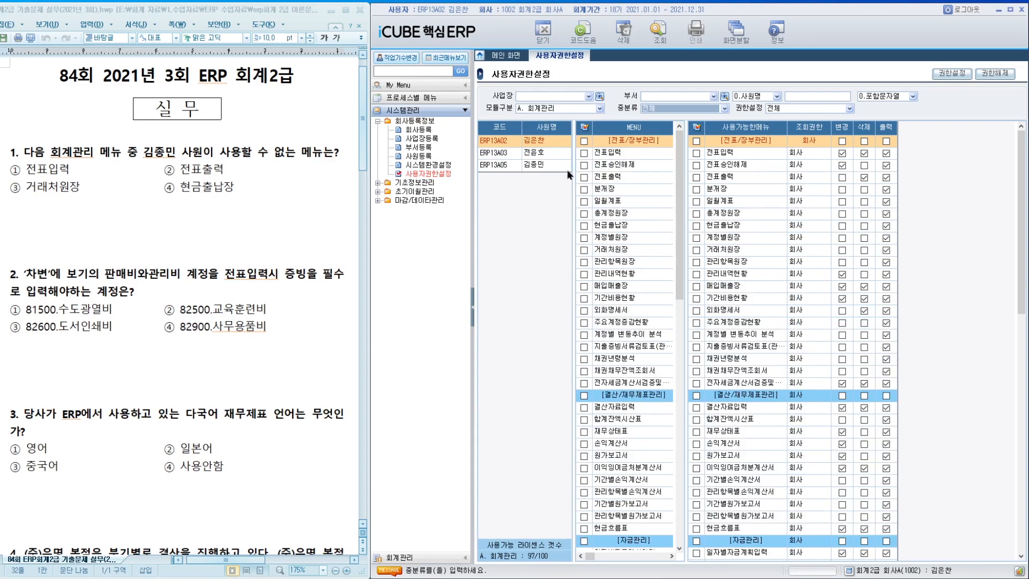
Check the third employee's available accounting menus for 전표입력, 전표출력, 거래처원장 and 현금출납장.
{"action": "left_click", "coordinate": [552, 165]}
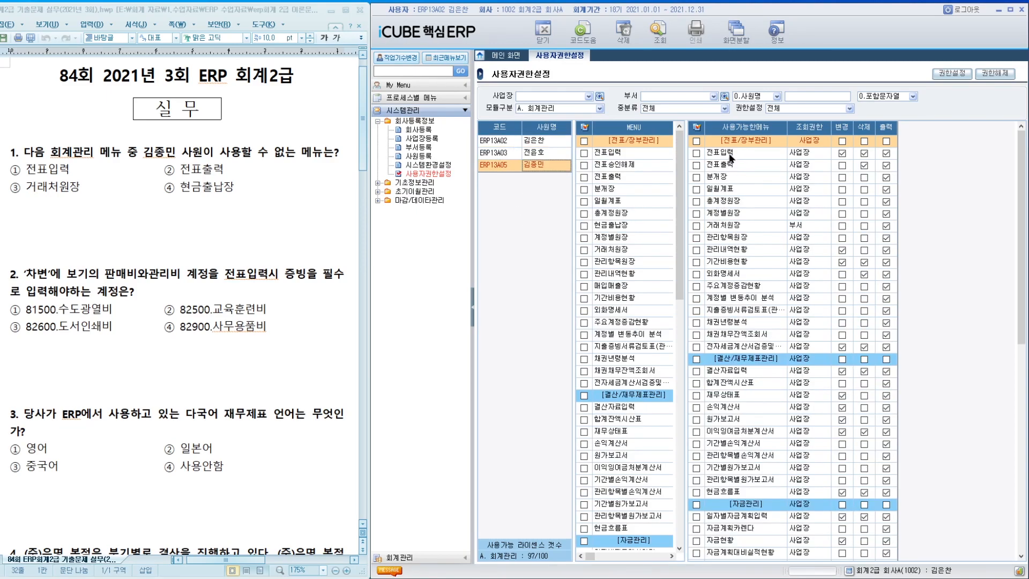
{"action": "left_click", "coordinate": [732, 154]}
{"action": "left_click", "coordinate": [738, 167]}
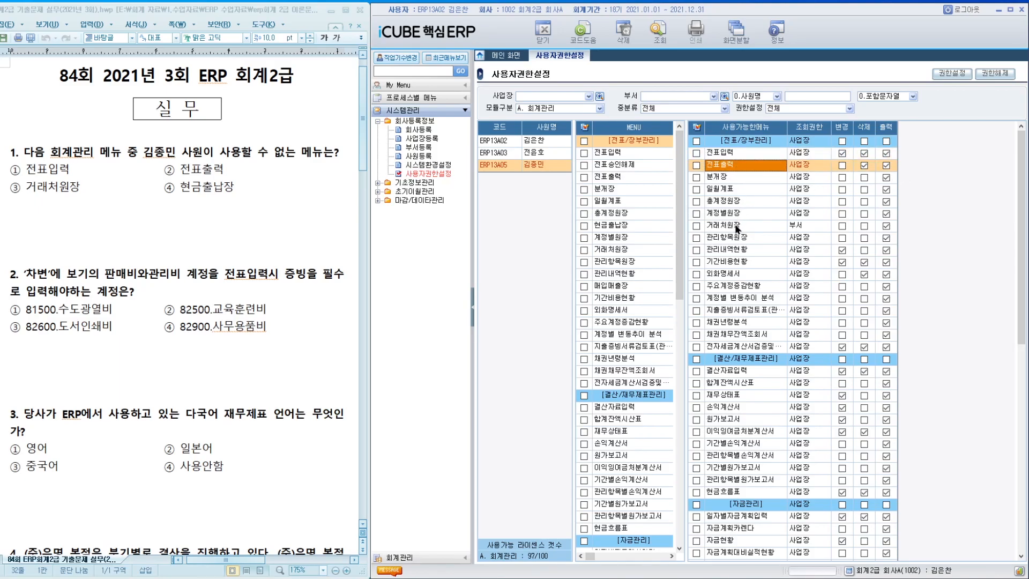
{"action": "left_click", "coordinate": [738, 228]}
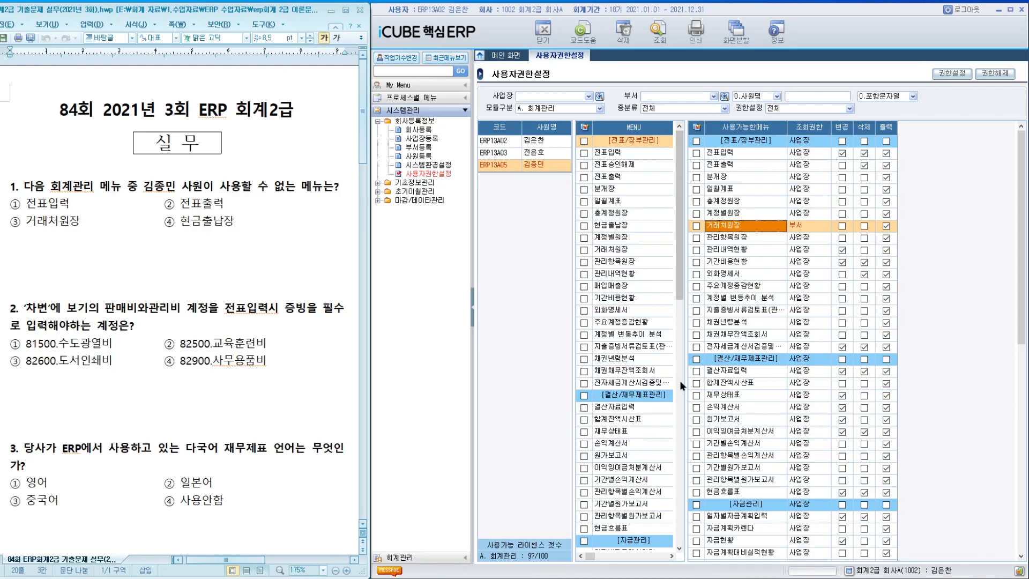
Open 계정과목등록 and check the 증빙필수입력여부 setting of accounts 81500, 82500, 82600 and 82900.
{"action": "left_click", "coordinate": [416, 182]}
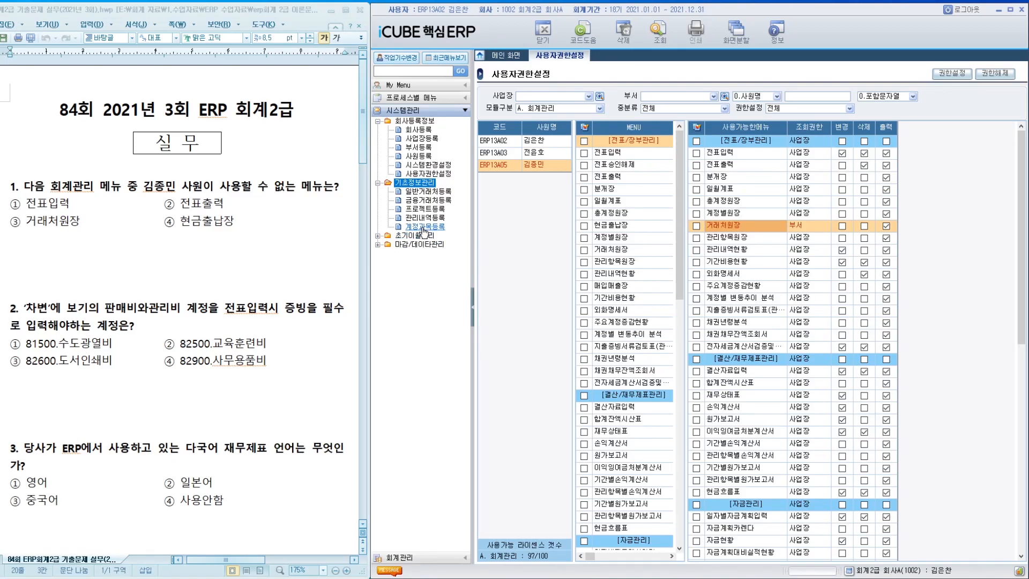
{"action": "left_click", "coordinate": [424, 229]}
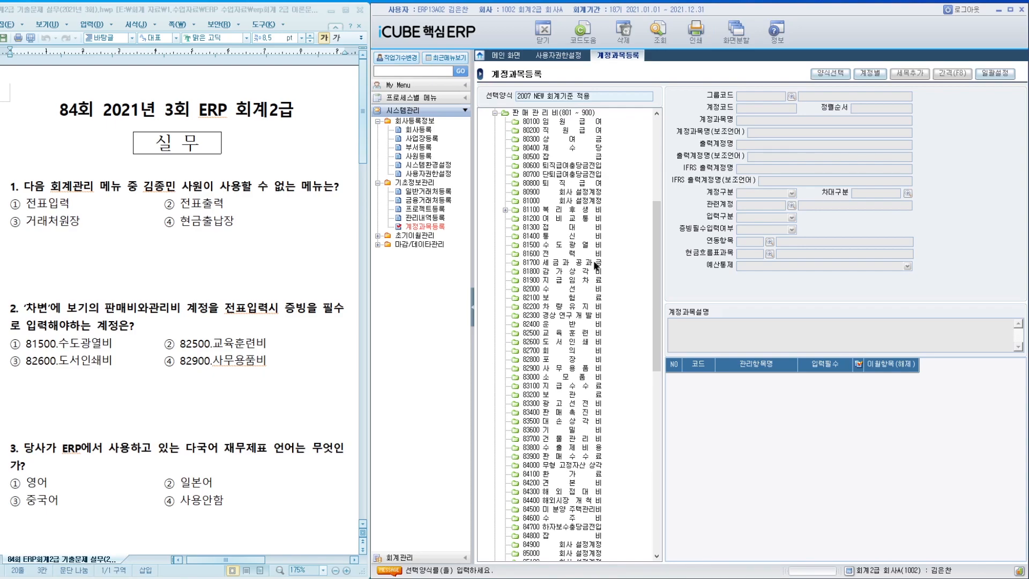
{"action": "left_click", "coordinate": [561, 247]}
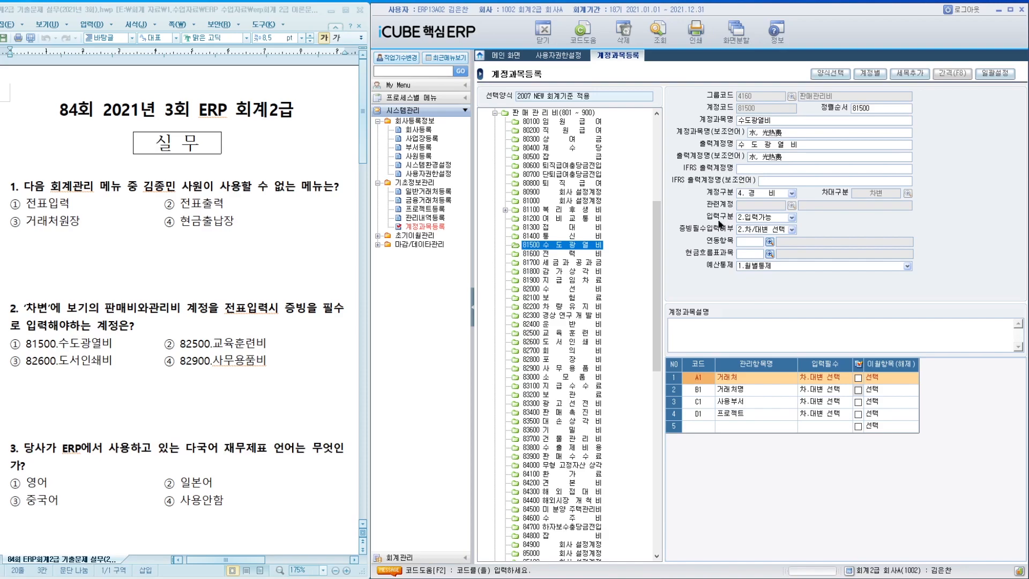
{"action": "left_click", "coordinate": [557, 334]}
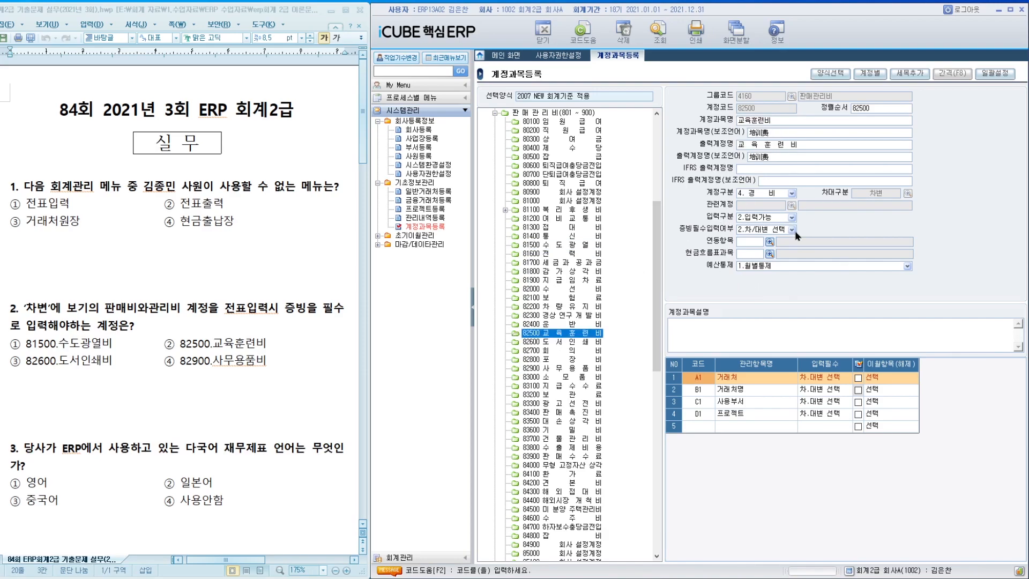
{"action": "left_click", "coordinate": [577, 341]}
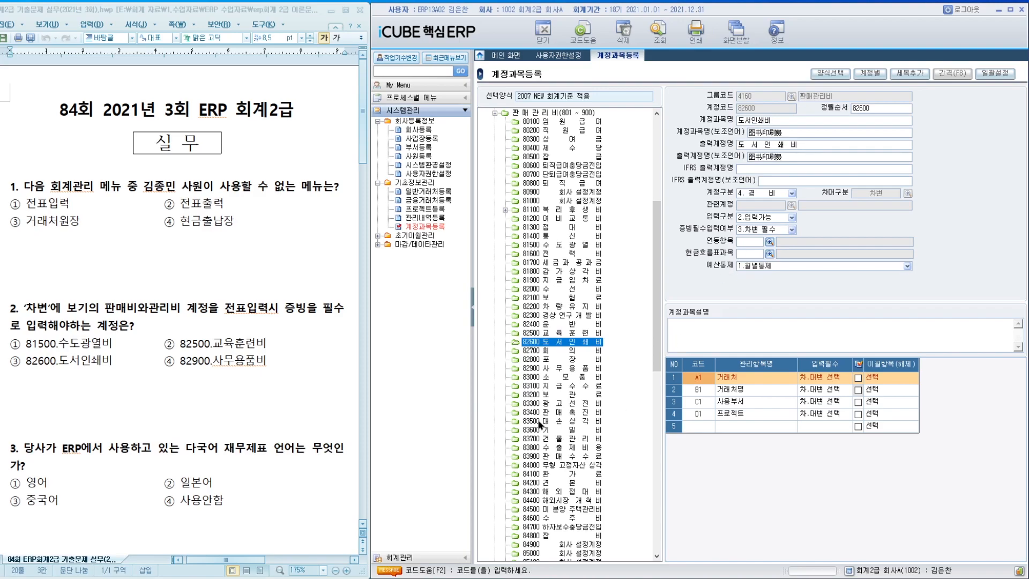
{"action": "left_click", "coordinate": [555, 369]}
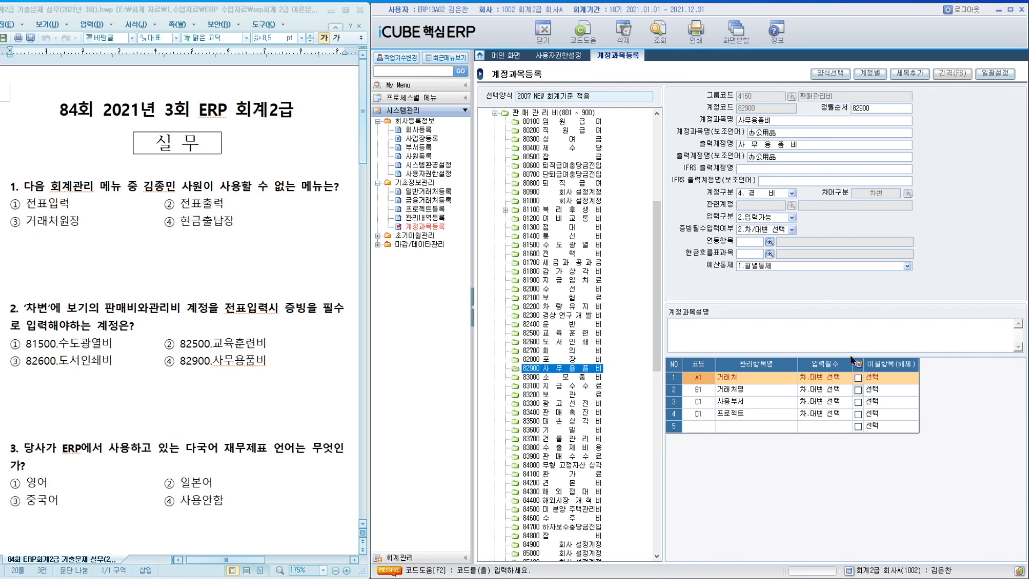
Search the environment elements in 시스템환경설정 for 다국어.
{"action": "left_click", "coordinate": [235, 475]}
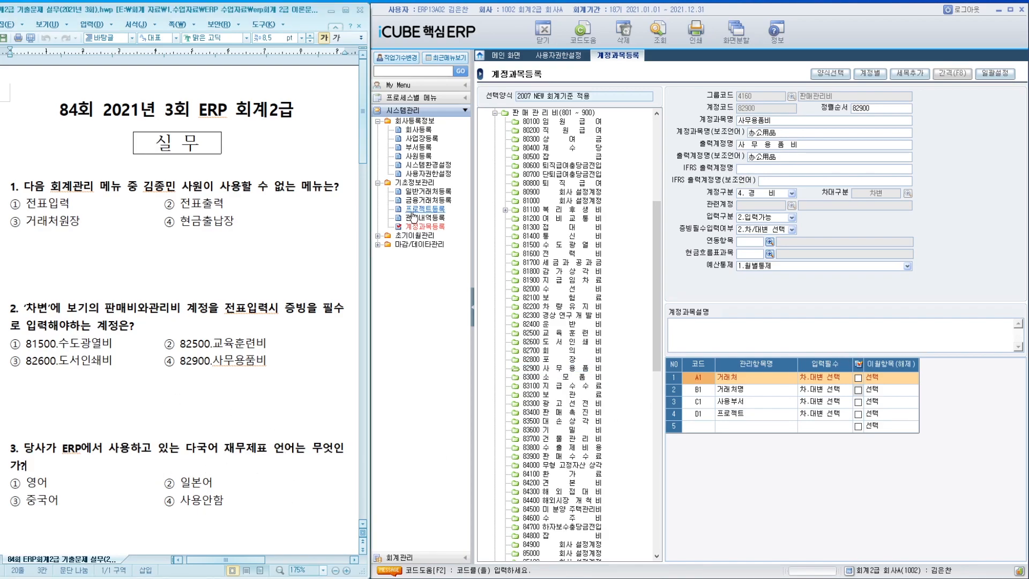
{"action": "left_click", "coordinate": [422, 165]}
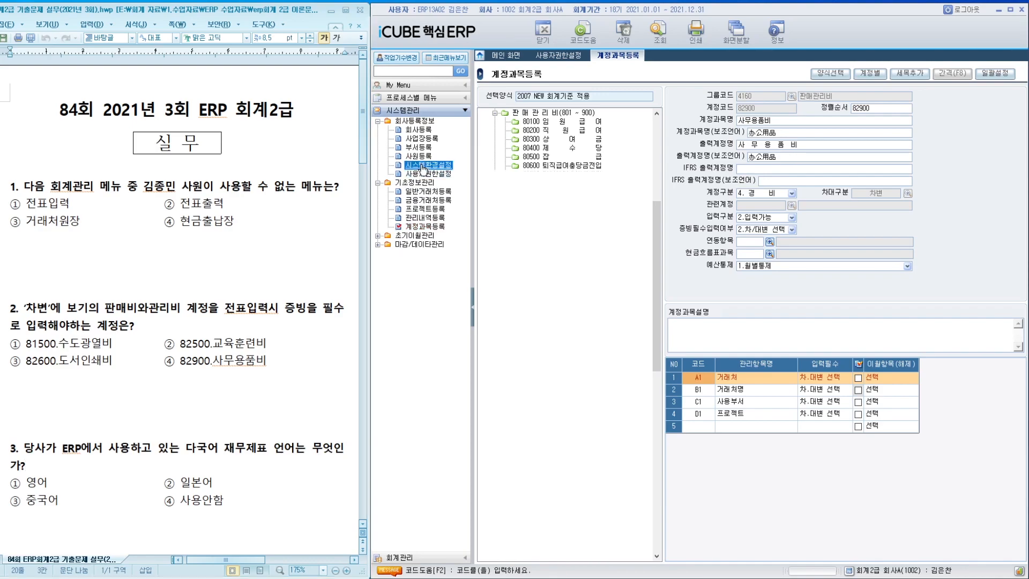
{"action": "left_click", "coordinate": [647, 97]}
{"action": "type", "text": "다국어"}
{"action": "key", "text": "Return"}
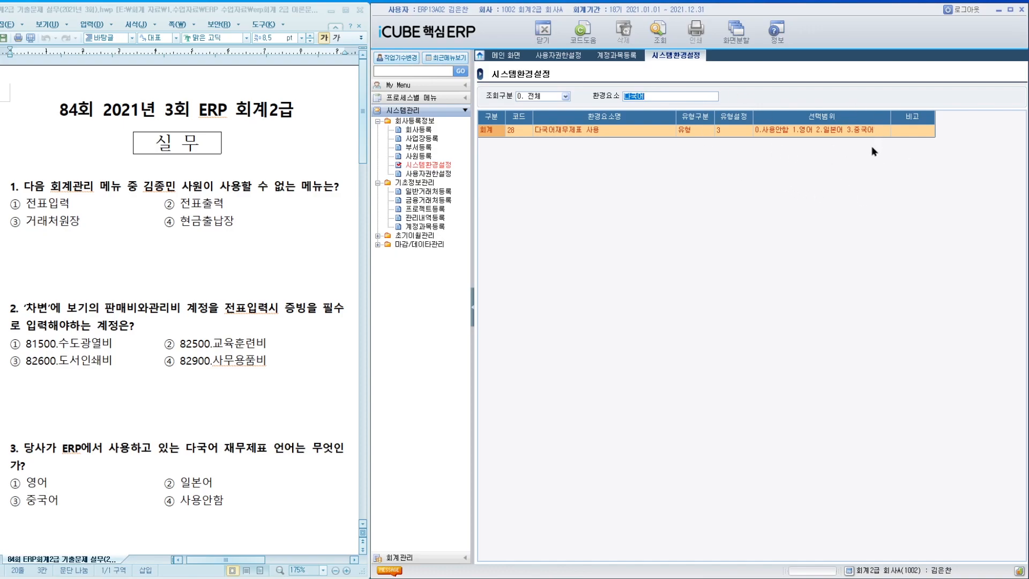
Run the 감가상각비현황 report with expense class 0. 800번대 and a period ending 2021/03, and check the building's current depreciation.
{"action": "left_click", "coordinate": [362, 343]}
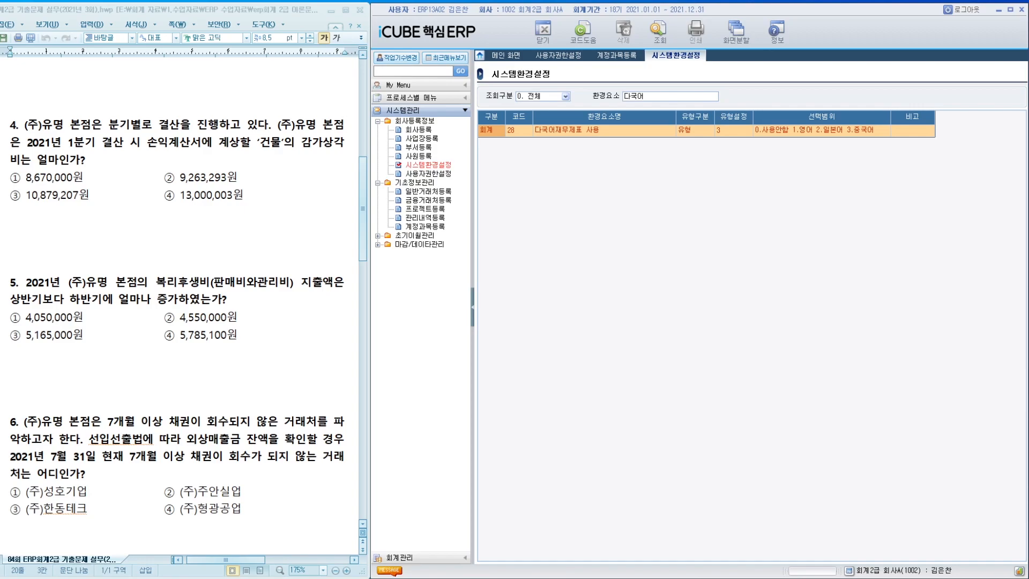
{"action": "left_click", "coordinate": [399, 557]}
{"action": "double_click", "coordinate": [414, 168]}
{"action": "left_click", "coordinate": [419, 186]}
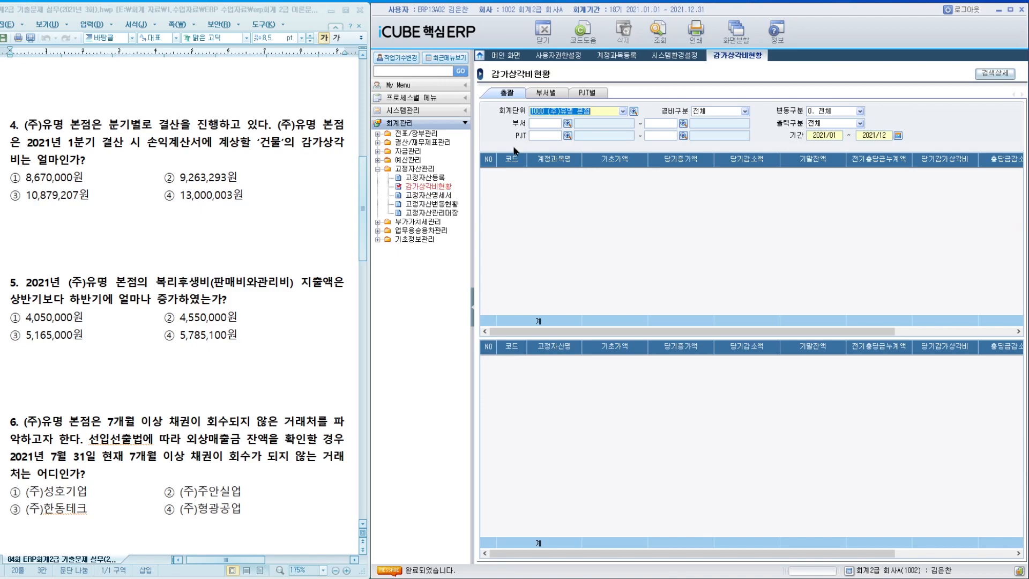
{"action": "left_click", "coordinate": [738, 113]}
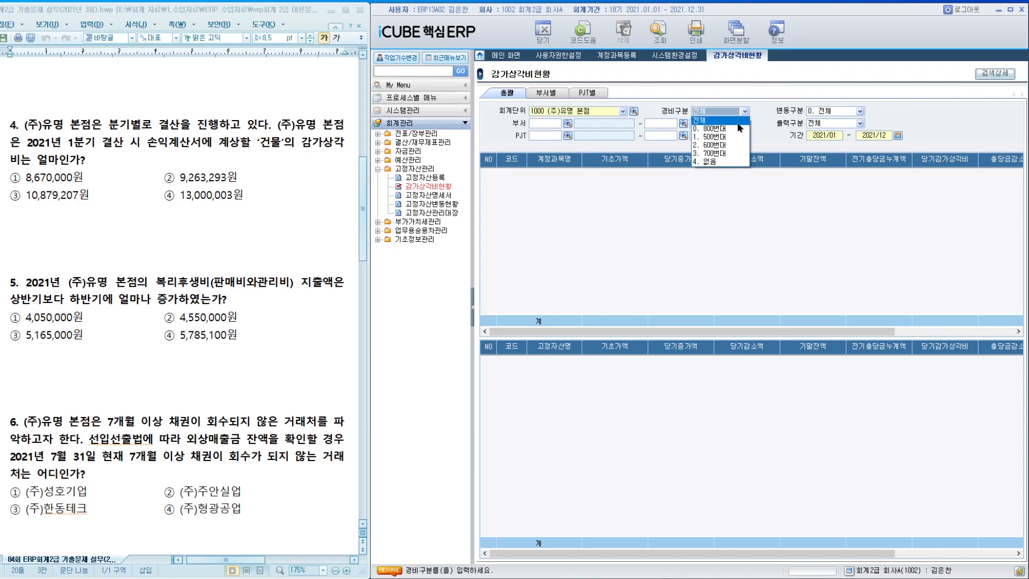
{"action": "left_click", "coordinate": [736, 128]}
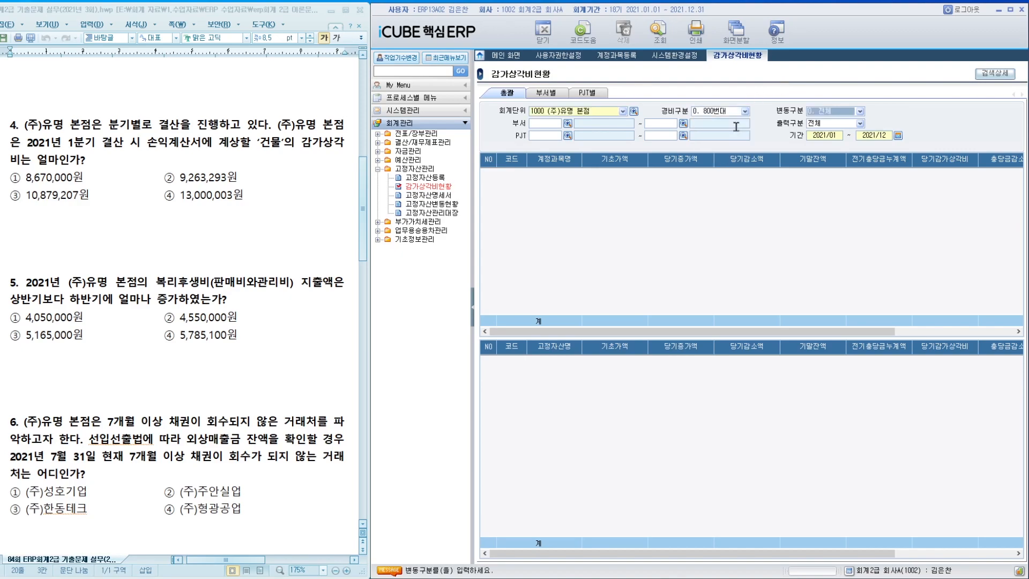
{"action": "left_click_drag", "start_coordinate": [887, 137], "coordinate": [846, 138]}
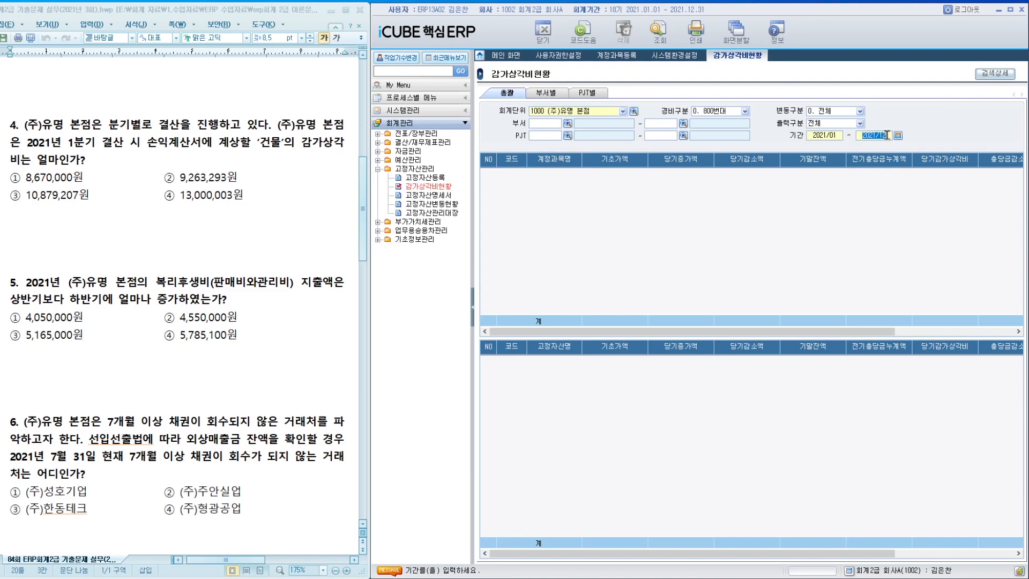
{"action": "type", "text": "202103"}
{"action": "key", "text": "Return"}
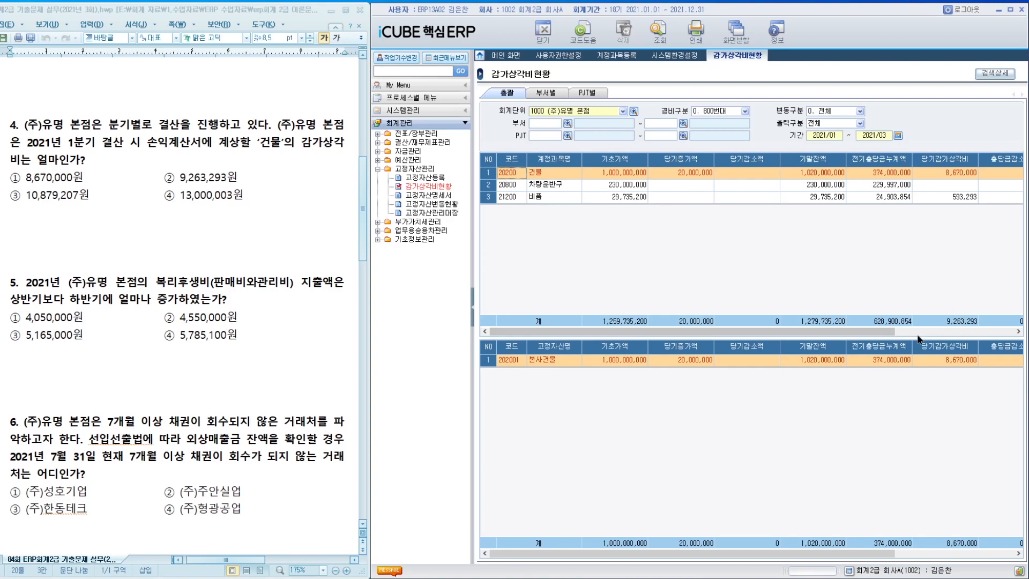
{"action": "left_click", "coordinate": [944, 172]}
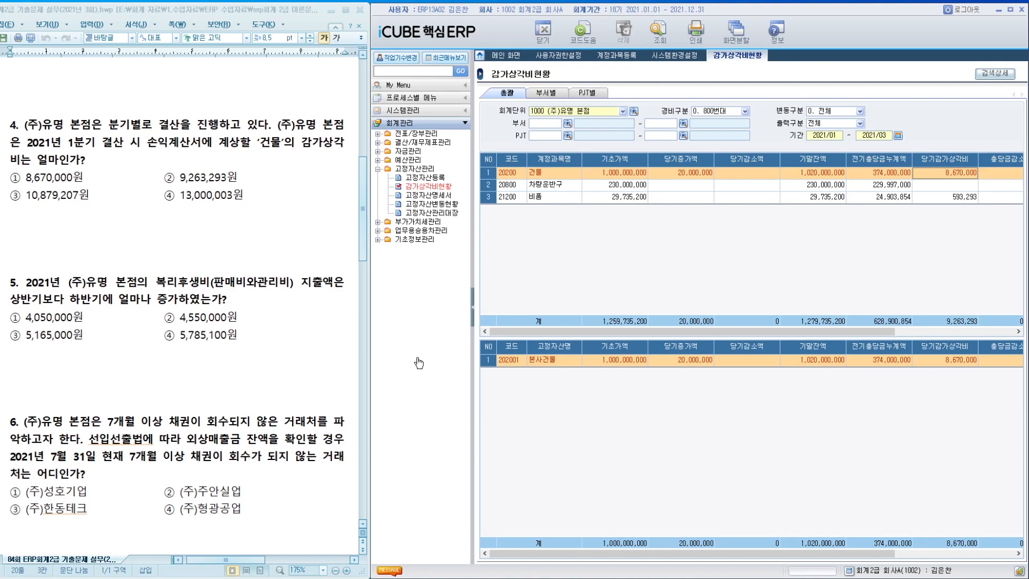
Show the 기간별손익계산서 by half-year and compare the 복리후생비 amounts of the first and second halves.
{"action": "left_click", "coordinate": [423, 142]}
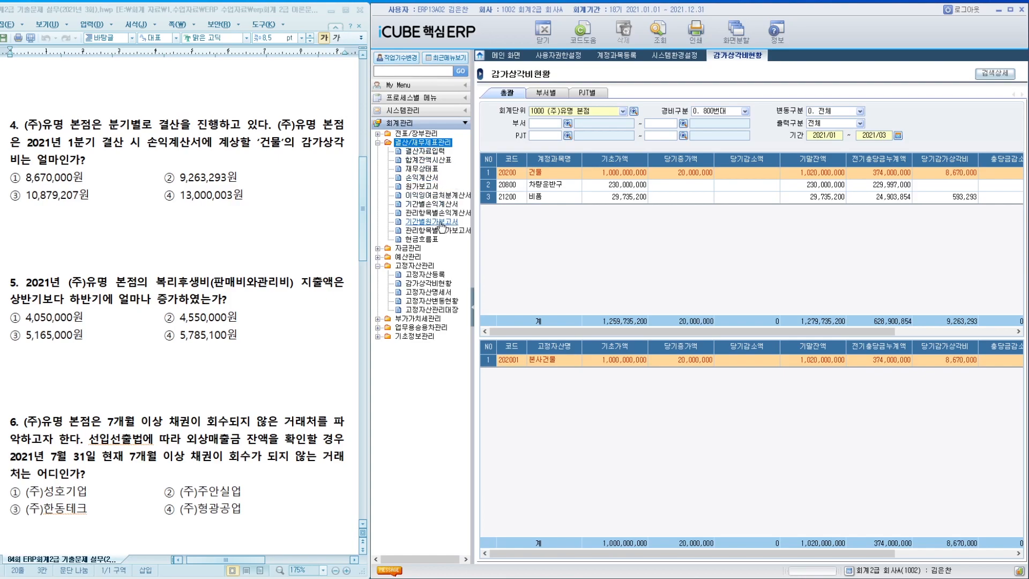
{"action": "left_click", "coordinate": [440, 206]}
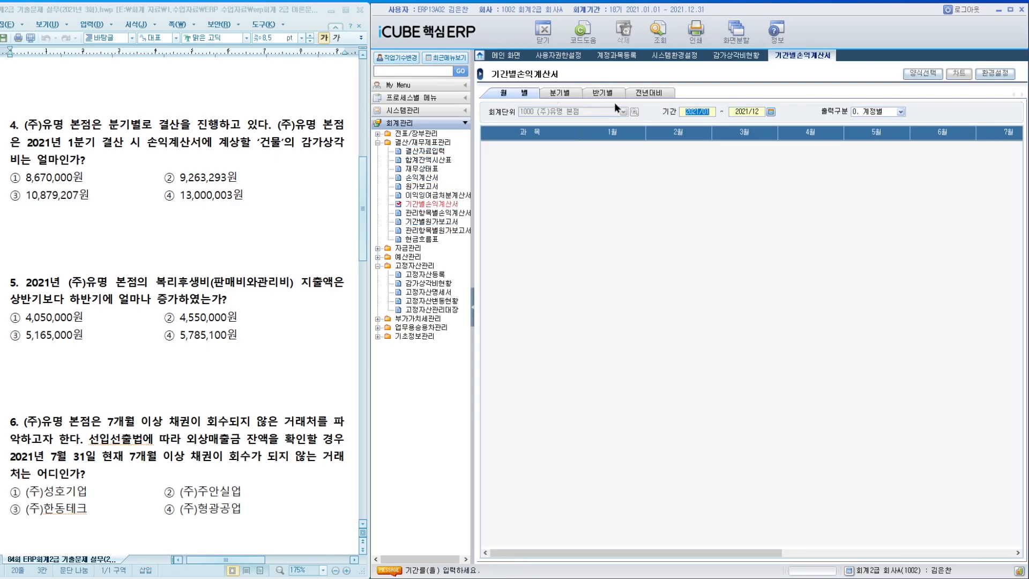
{"action": "left_click", "coordinate": [602, 93]}
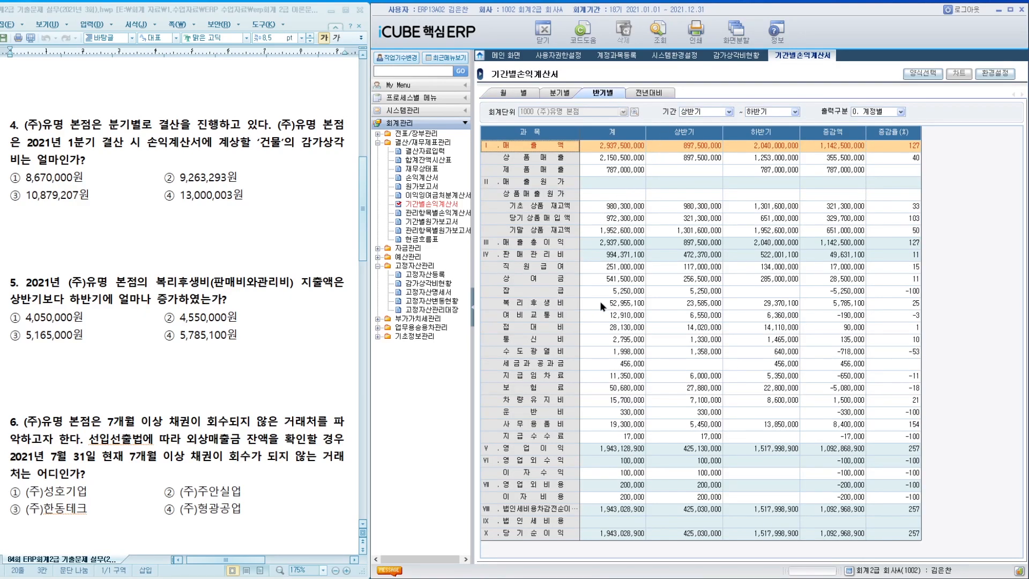
{"action": "left_click", "coordinate": [638, 303]}
{"action": "left_click", "coordinate": [678, 303]}
{"action": "left_click", "coordinate": [773, 304]}
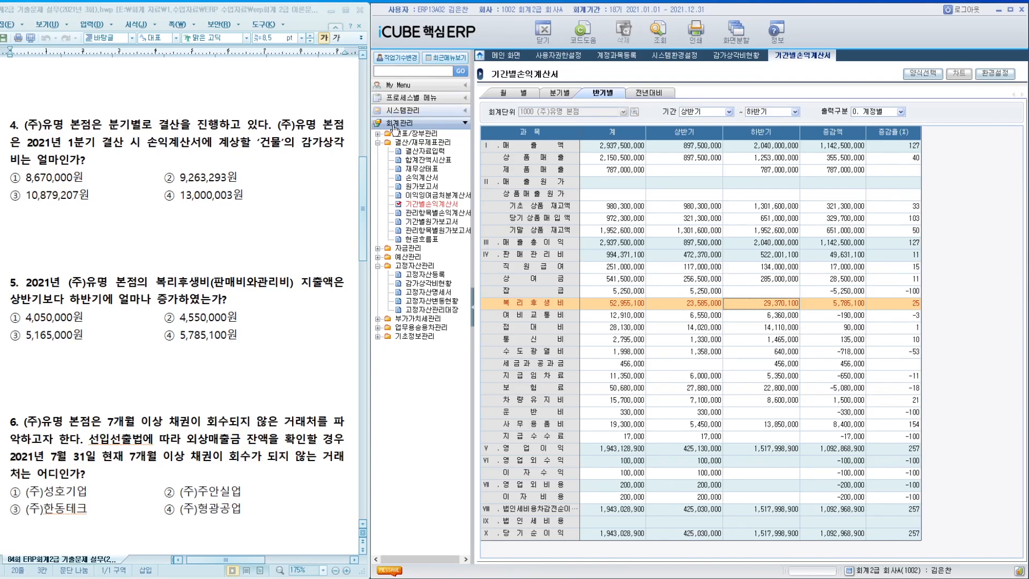
Run 채권년령분석 for account 10800 외상매출금 at 2021/07/31 over 7 months and check each customer's balance from before the inquiry period.
{"action": "left_click", "coordinate": [417, 133]}
{"action": "left_click", "coordinate": [442, 296]}
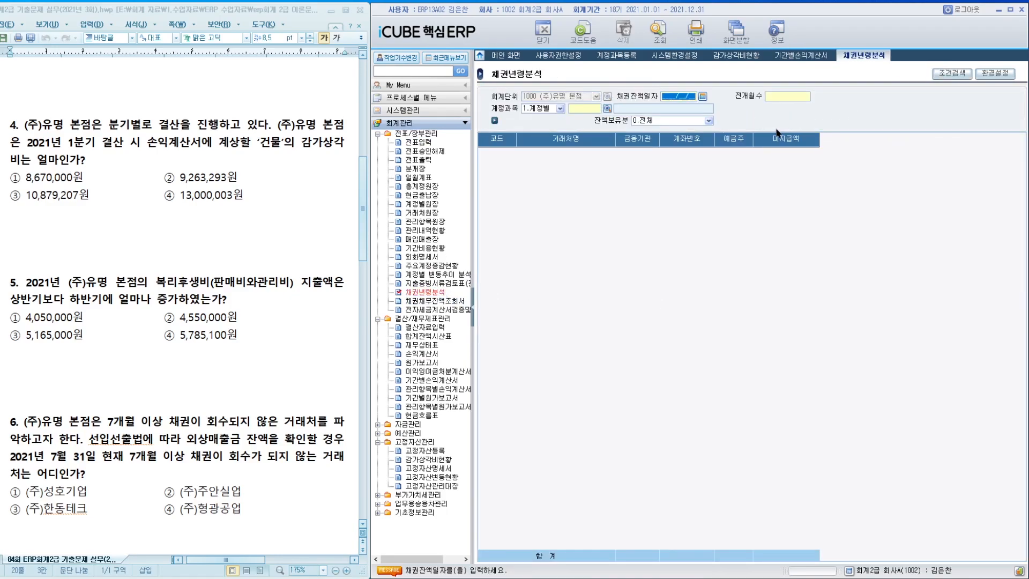
{"action": "type", "text": "20210731"}
{"action": "key", "text": "Return"}
{"action": "type", "text": "7"}
{"action": "key", "text": "Return"}
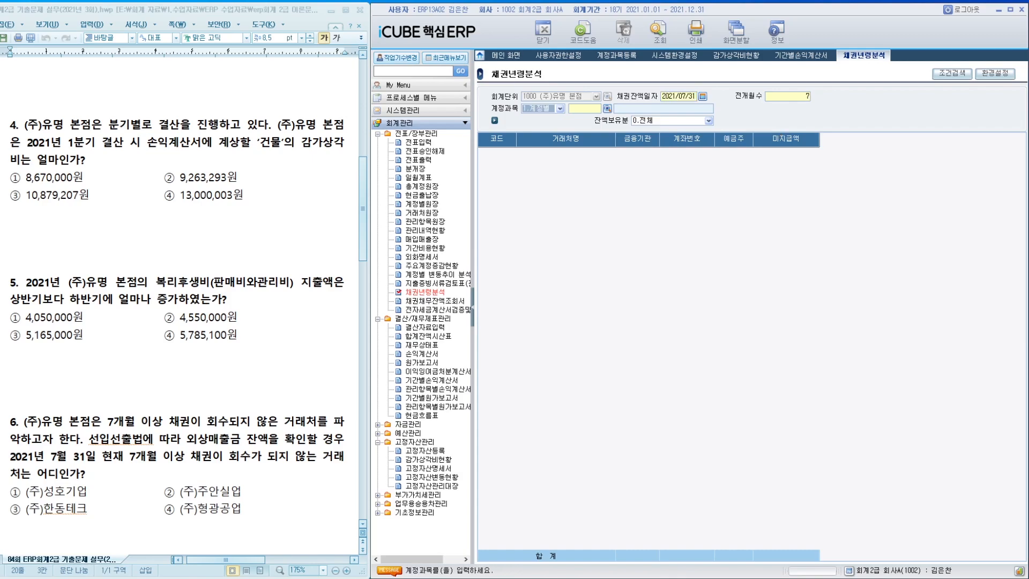
{"action": "key", "text": "Return"}
{"action": "type", "text": "10800"}
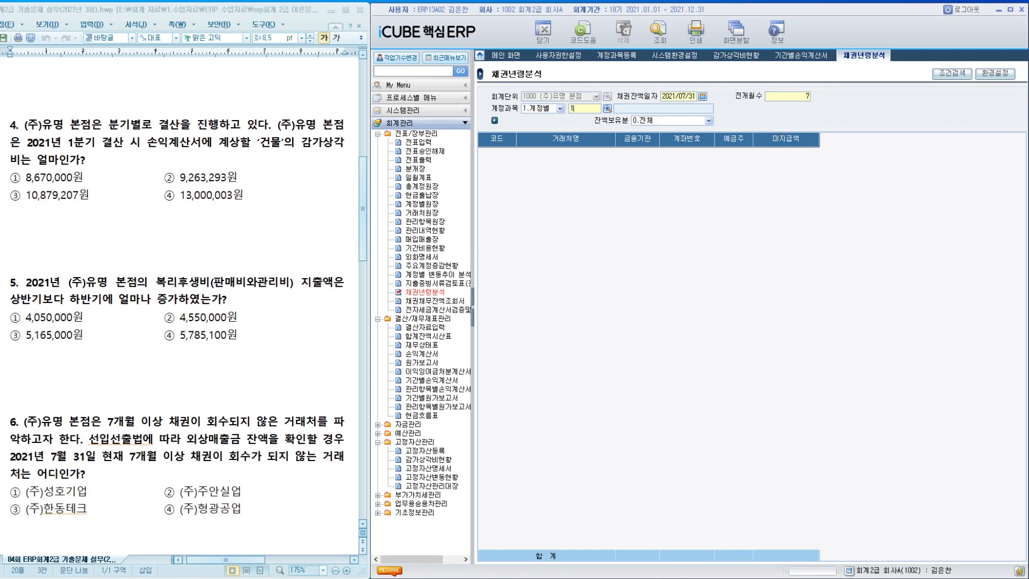
{"action": "key", "text": "Return"}
{"action": "key", "text": "Return"}
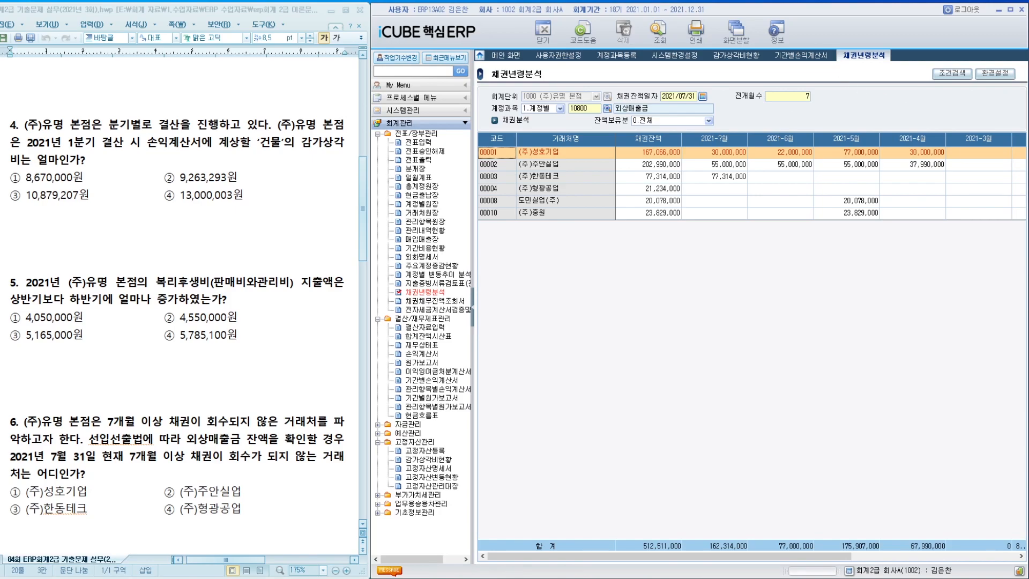
{"action": "left_click_drag", "start_coordinate": [702, 557], "coordinate": [917, 559]}
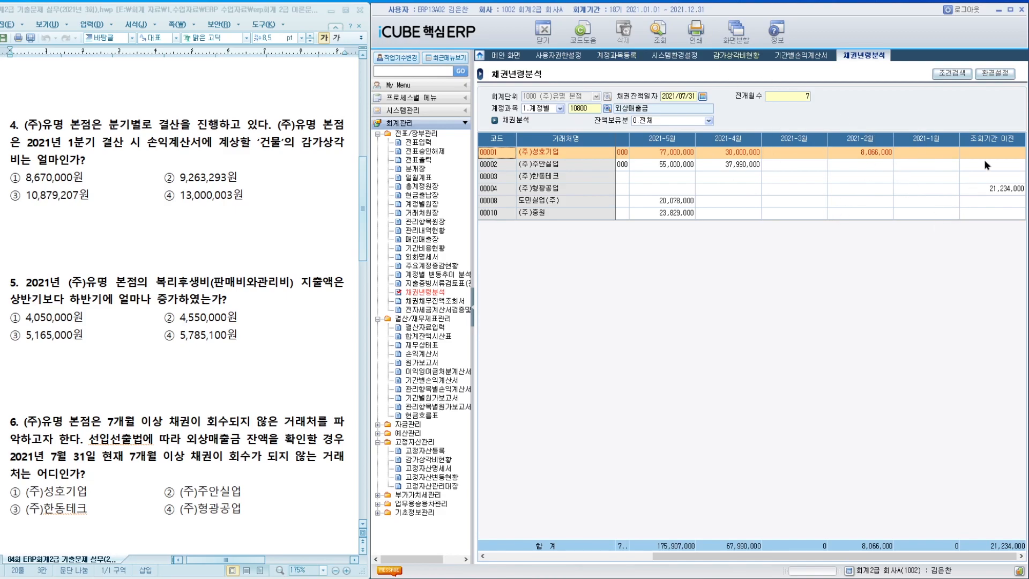
{"action": "left_click", "coordinate": [1007, 190]}
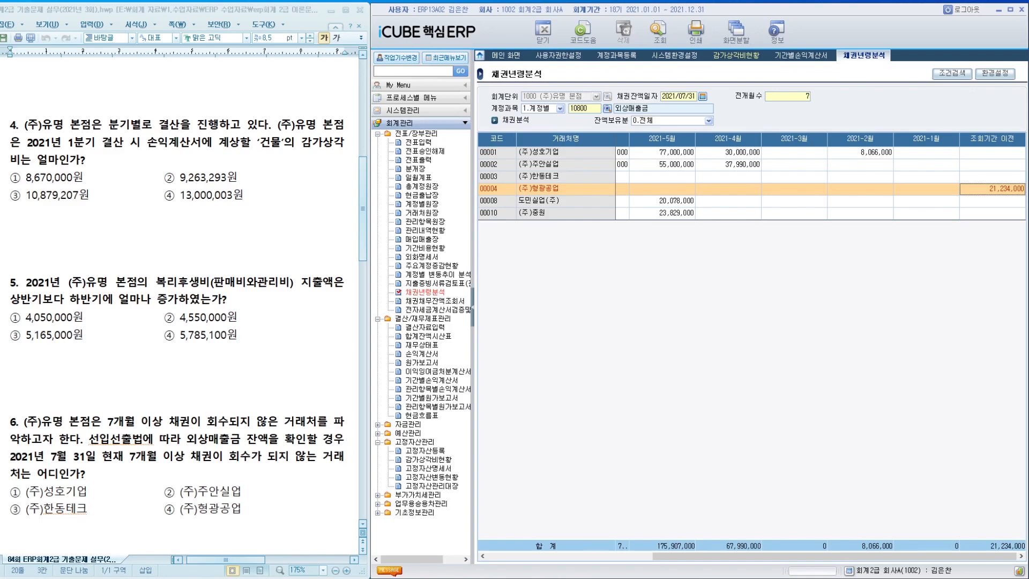
Open 회계초기이월등록 from 초기이월관리 in 시스템관리 to look up balances carried over into 2021.
{"action": "scroll", "coordinate": [257, 397], "scroll_direction": "down", "scroll_amount": 3}
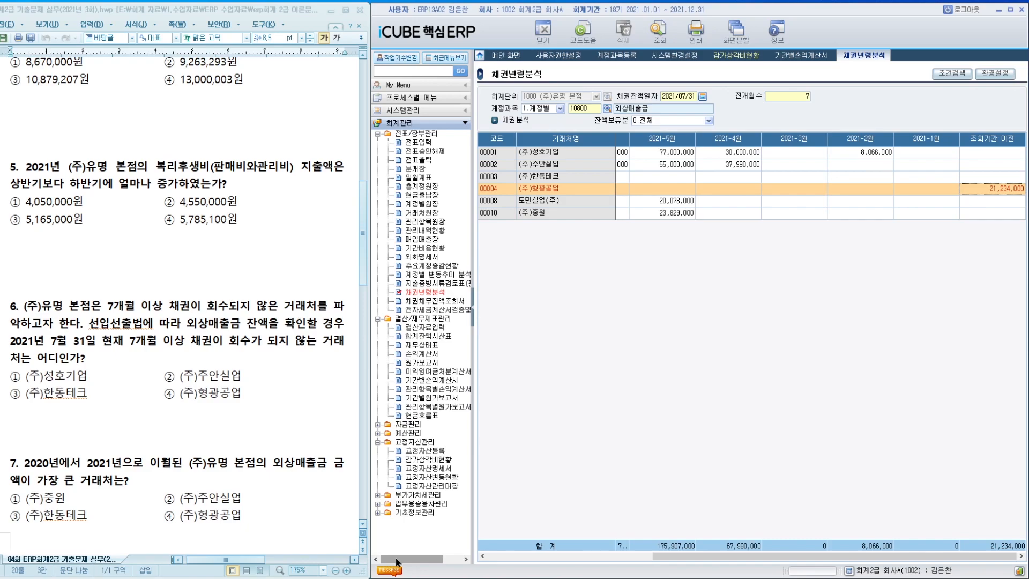
{"action": "left_click", "coordinate": [431, 110]}
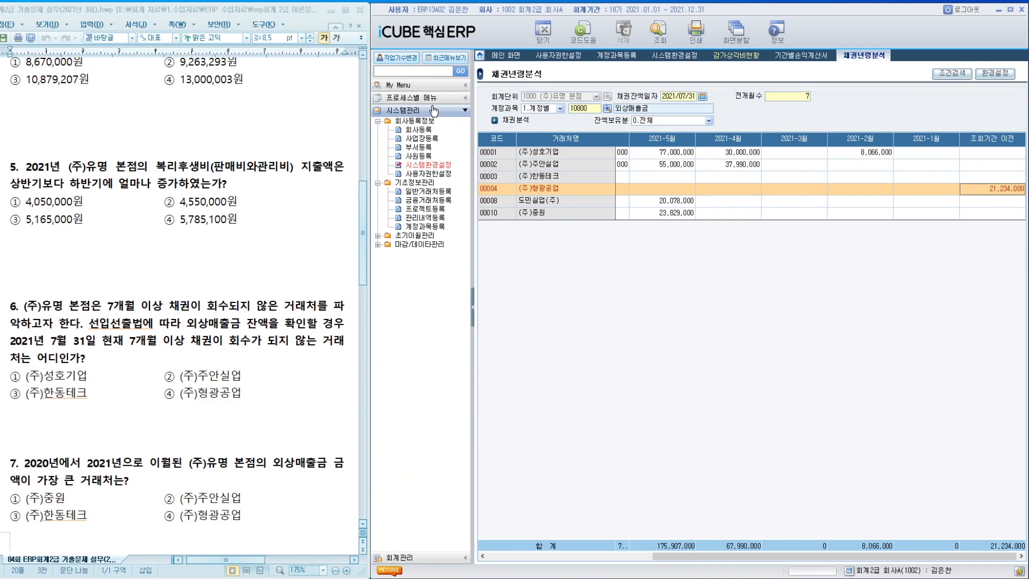
{"action": "left_click", "coordinate": [415, 235]}
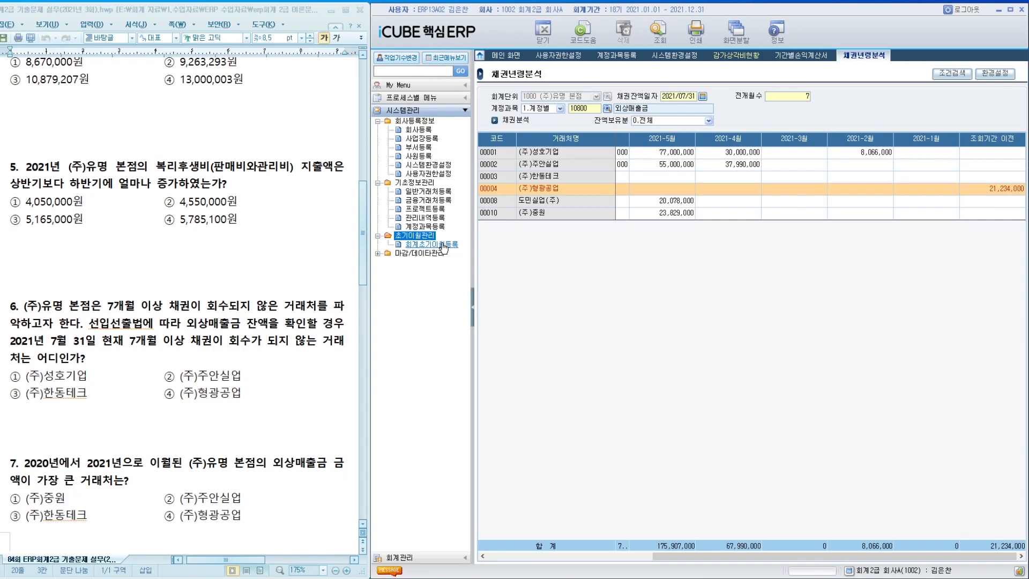
{"action": "left_click", "coordinate": [441, 245]}
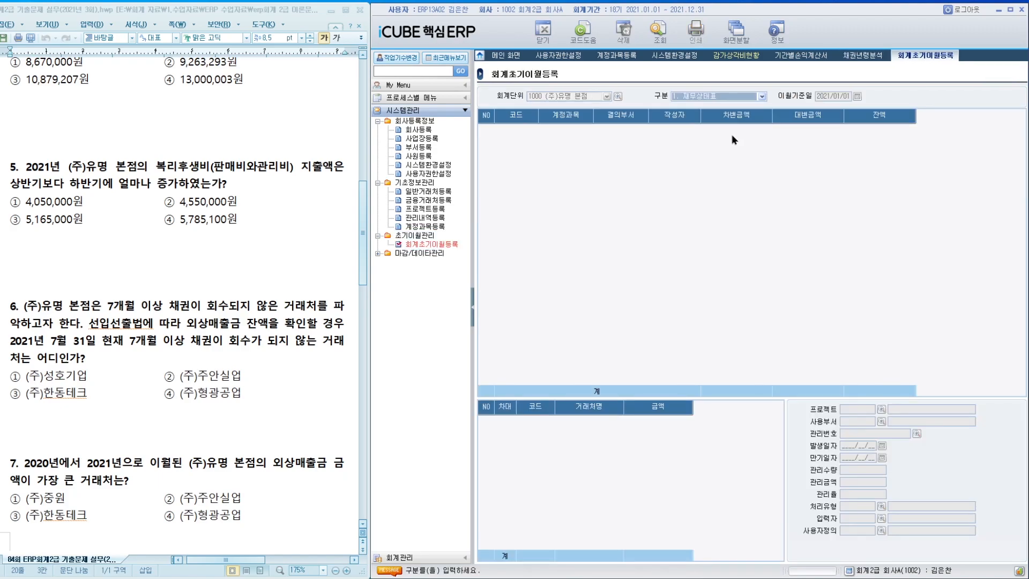
List the opening balances for 1. 재무상태표 and compare the customer amounts under 10800 외상매출금 to find the largest.
{"action": "left_click", "coordinate": [723, 97]}
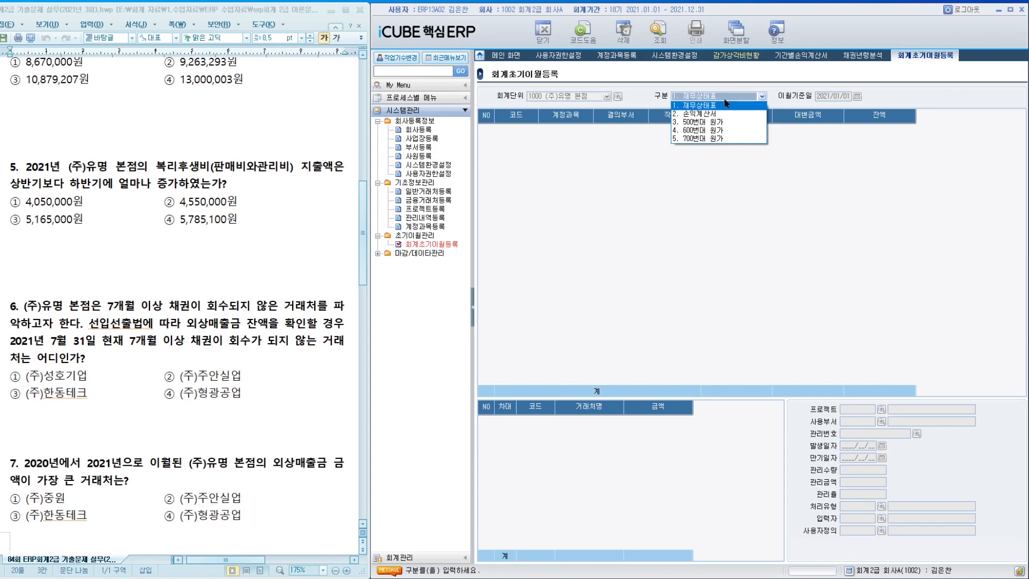
{"action": "left_click", "coordinate": [721, 106]}
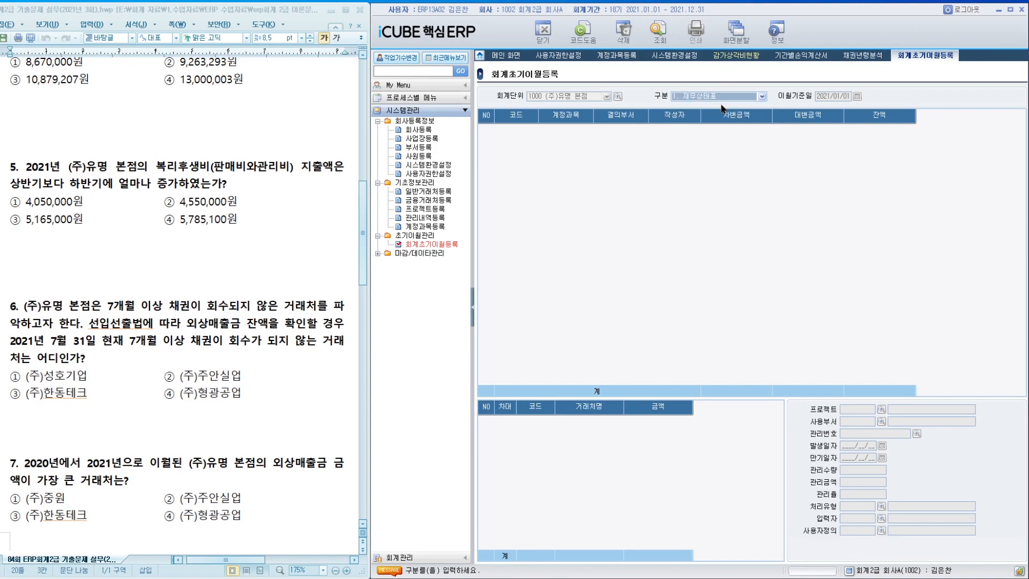
{"action": "key", "text": "Return"}
{"action": "left_click_drag", "start_coordinate": [1021, 320], "coordinate": [1022, 229]}
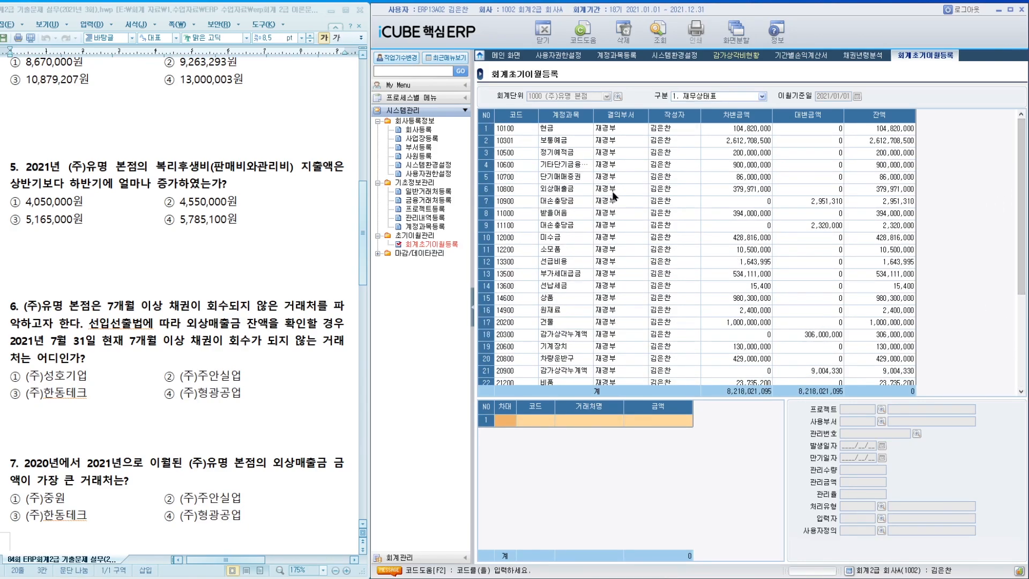
{"action": "left_click", "coordinate": [583, 192]}
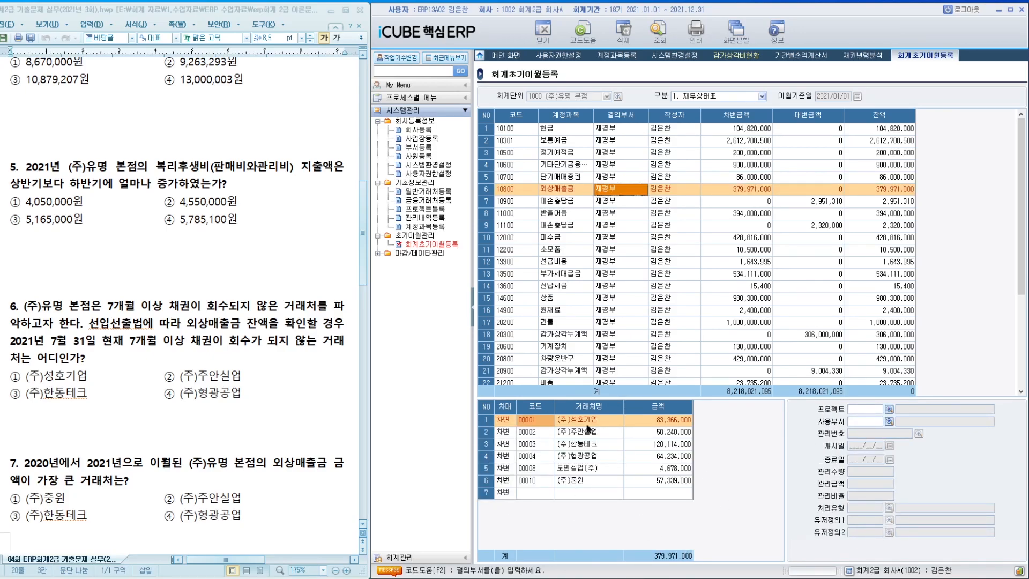
{"action": "left_click", "coordinate": [666, 446]}
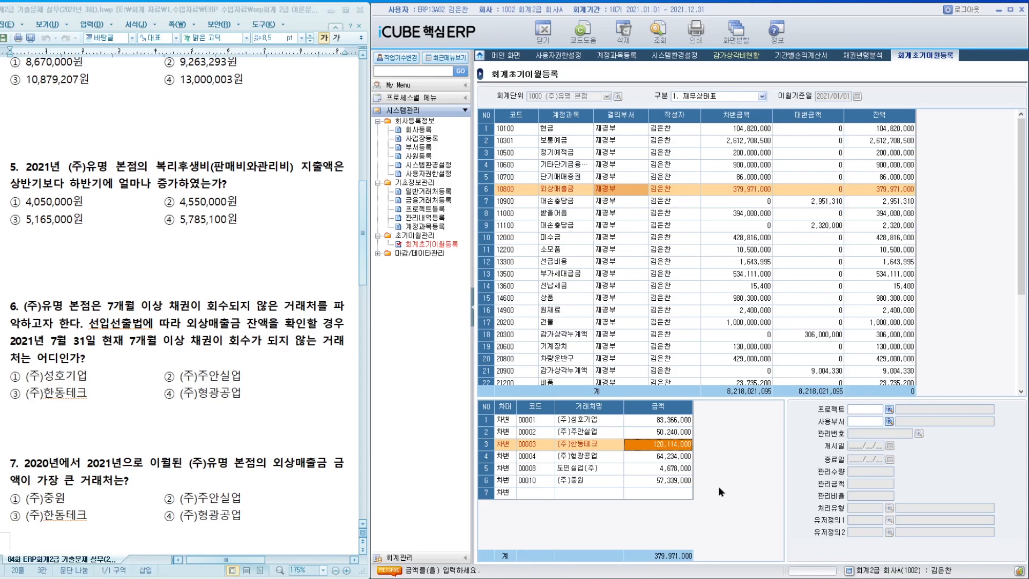
Run 예산실적현황 for 재경부 from 2021/01 to 2021/03 with 2. 승인집행 and check the cumulative execution rate of 접대비.
{"action": "left_click", "coordinate": [434, 560]}
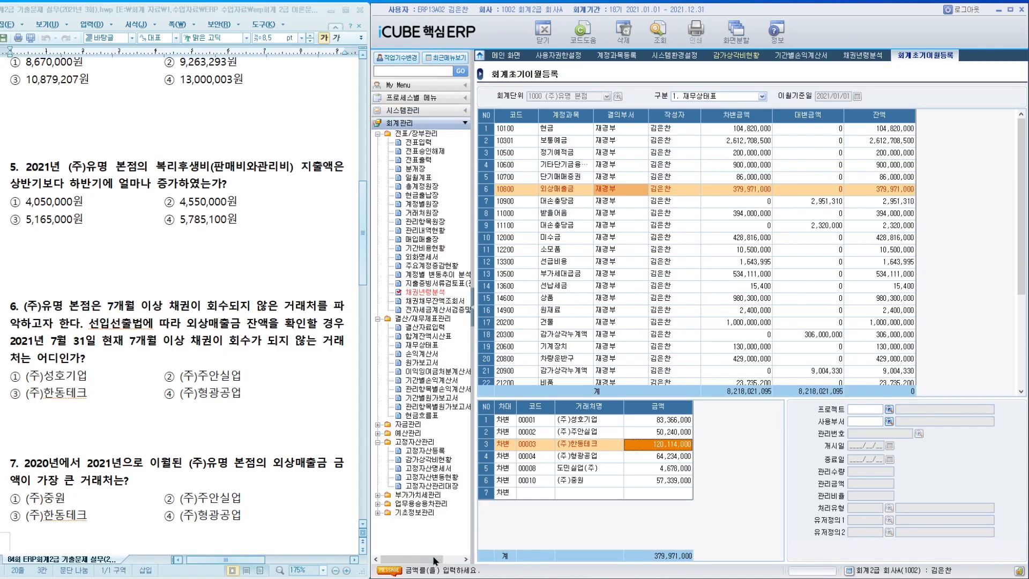
{"action": "left_click", "coordinate": [409, 433]}
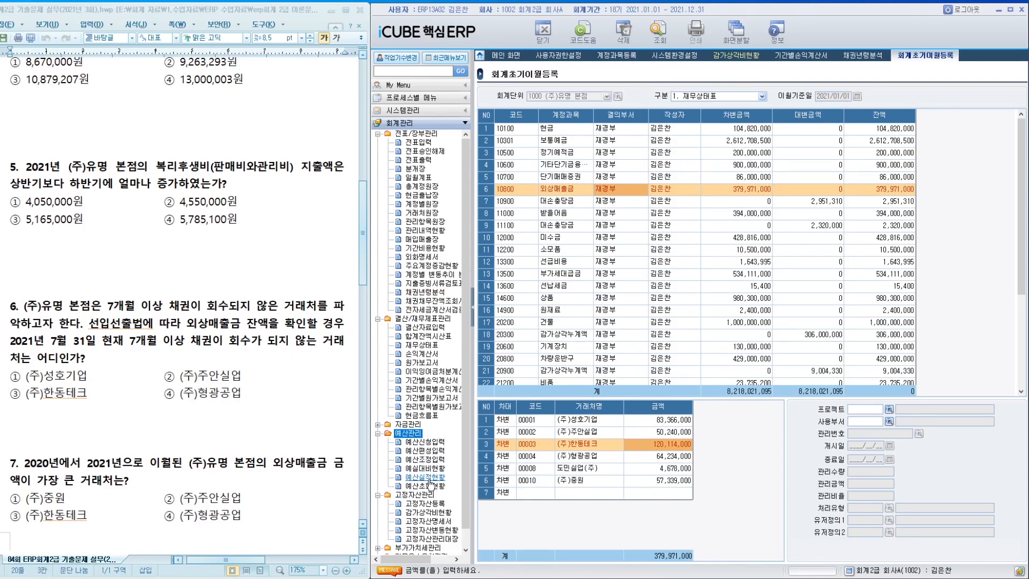
{"action": "left_click", "coordinate": [429, 478]}
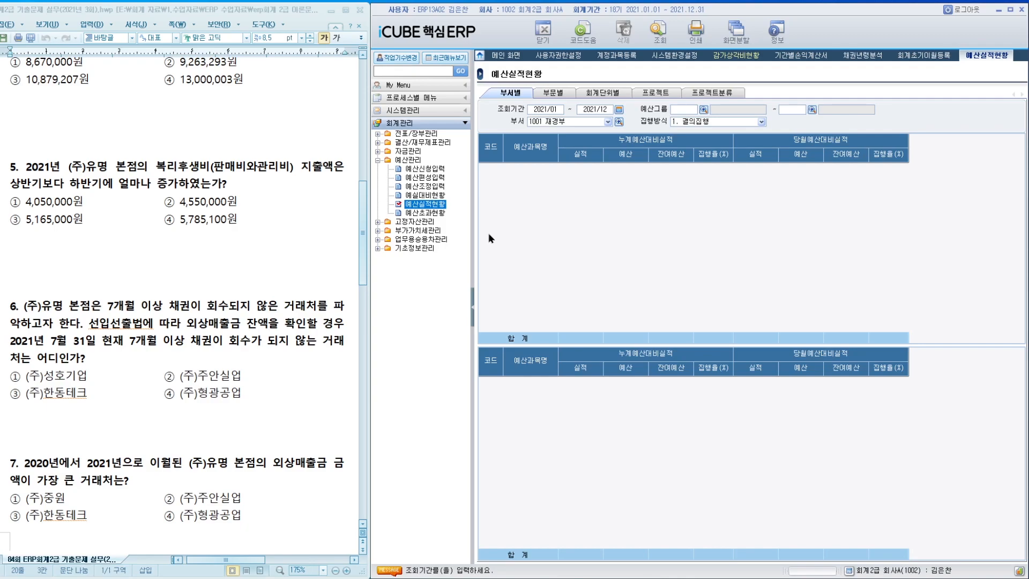
{"action": "left_click", "coordinate": [596, 109]}
{"action": "type", "text": "202103"}
{"action": "key", "text": "Return"}
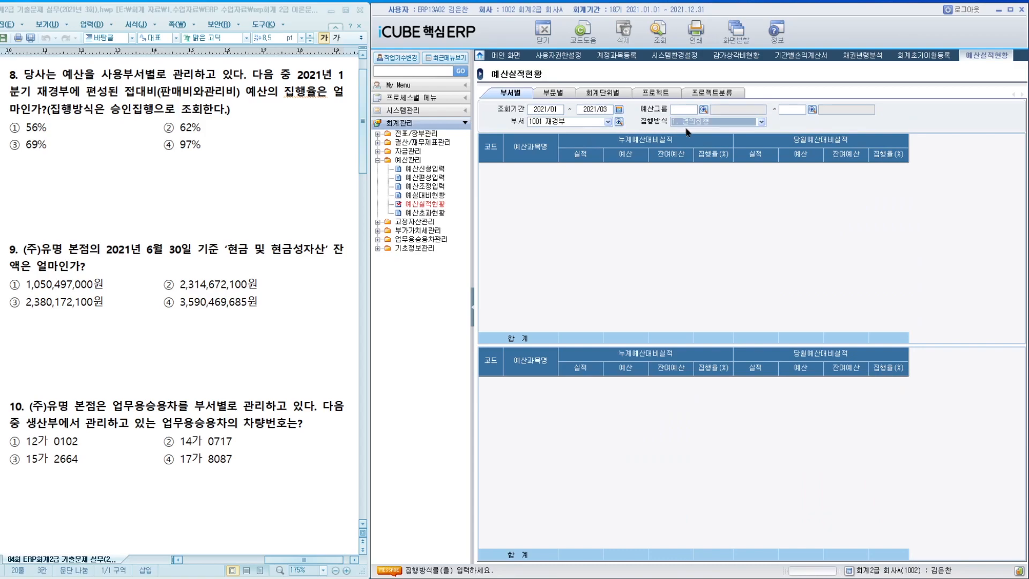
{"action": "left_click", "coordinate": [728, 122]}
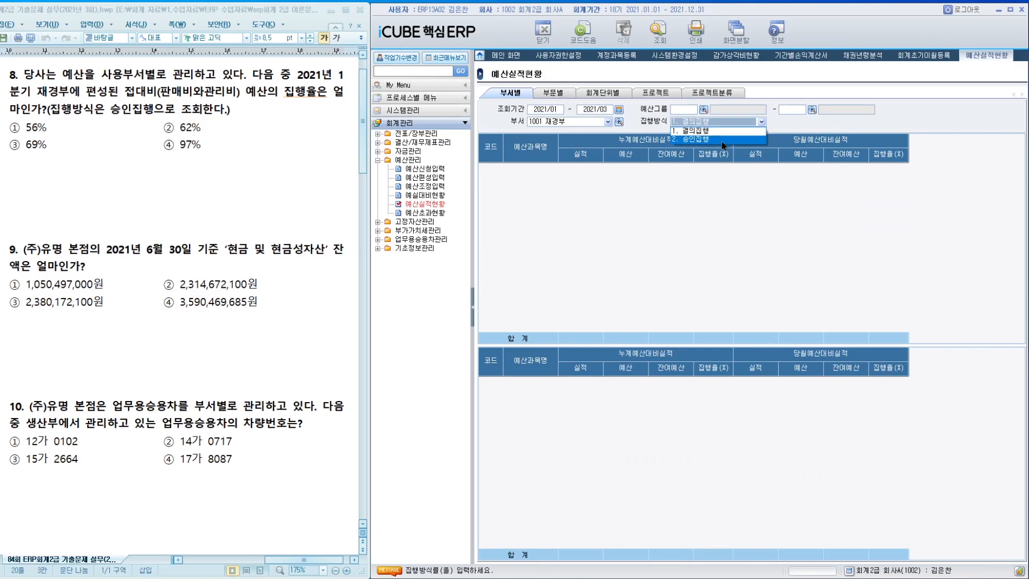
{"action": "left_click", "coordinate": [722, 141]}
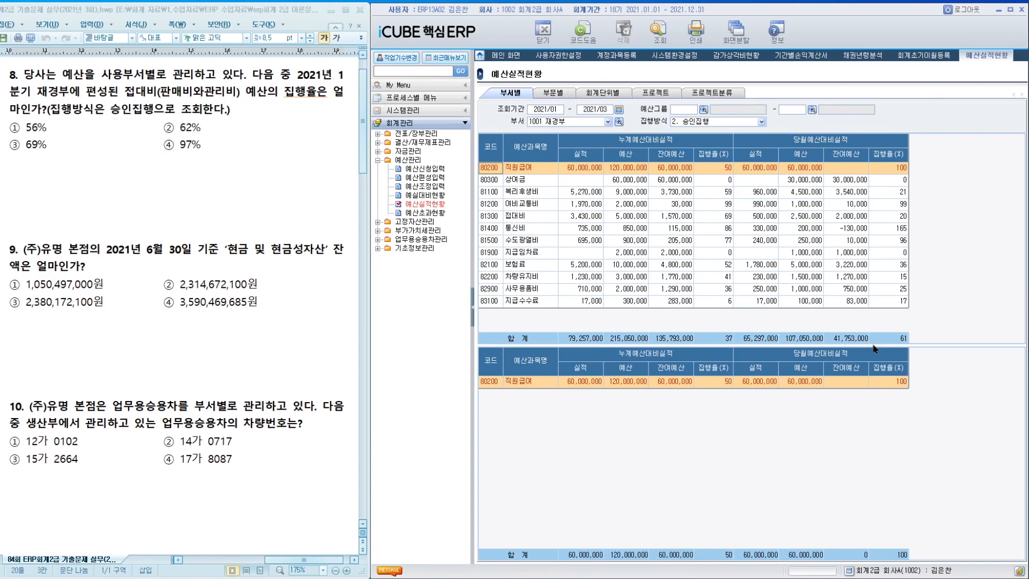
{"action": "left_click", "coordinate": [524, 219]}
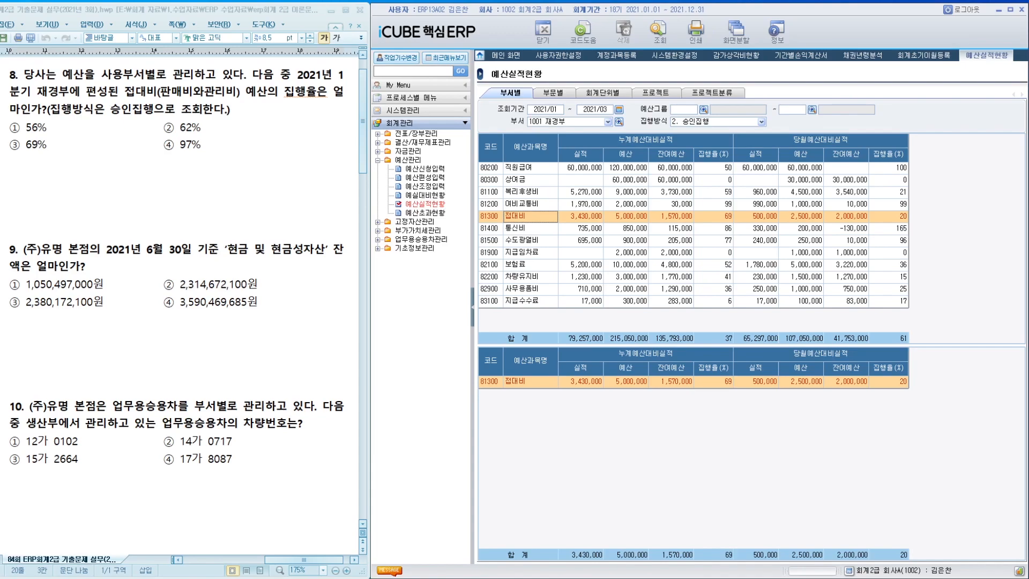
Run the 합계잔액시산표 by account as of 2021/06/30.
{"action": "left_click", "coordinate": [426, 142]}
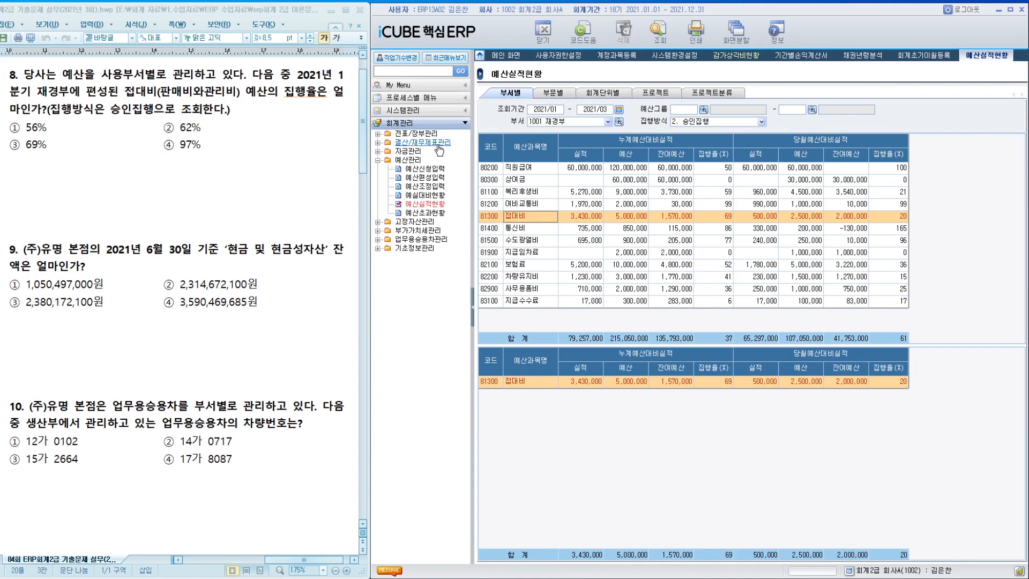
{"action": "left_click", "coordinate": [434, 159]}
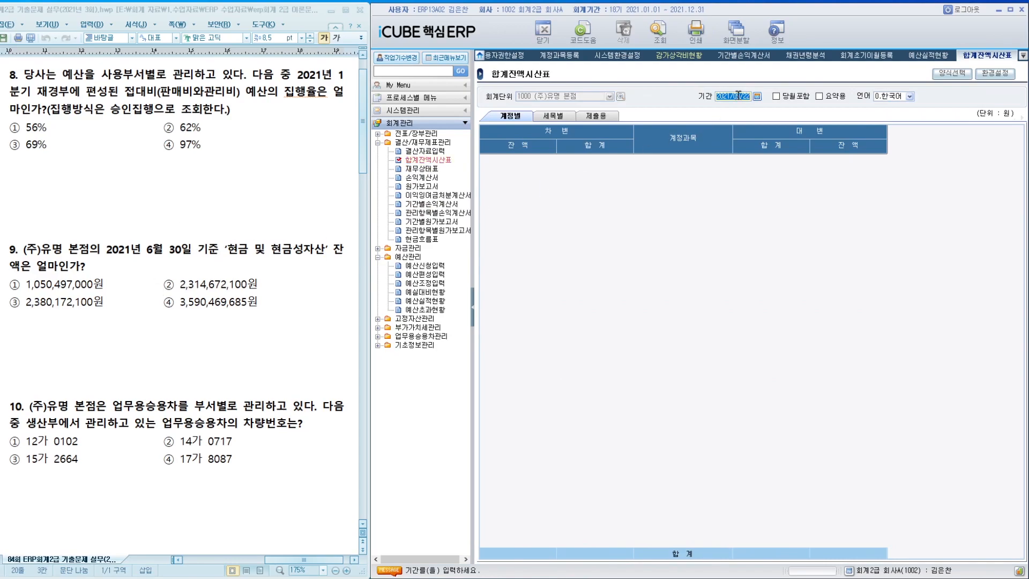
{"action": "type", "text": "20210630"}
{"action": "key", "text": "Return"}
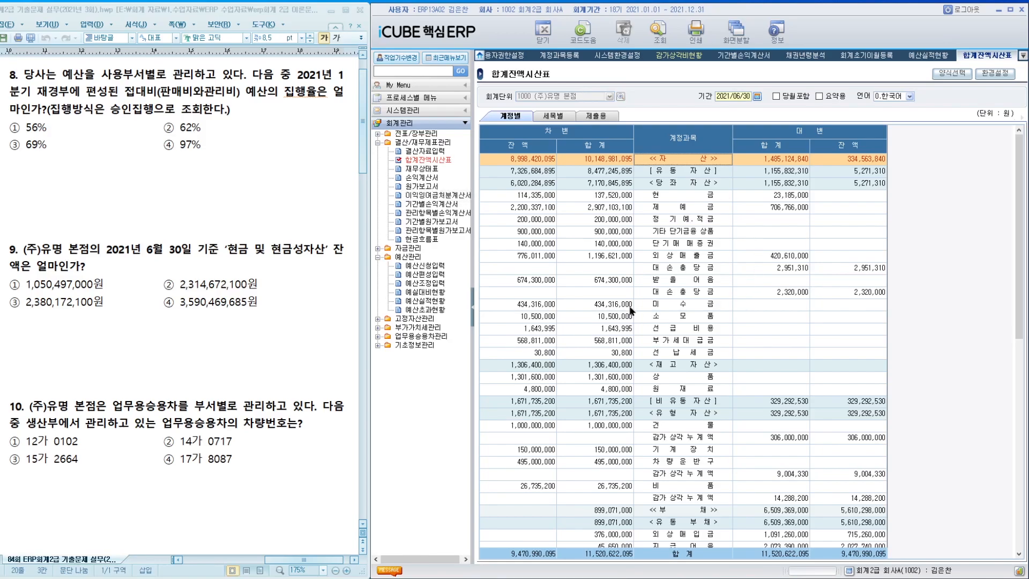
Show the 제출용 version of the 합계잔액시산표 for 2021/06/30 and check the 현금및현금성자산 debit balance.
{"action": "left_click", "coordinate": [598, 117]}
{"action": "left_click", "coordinate": [747, 97]}
{"action": "key", "text": "Return"}
{"action": "key", "text": "Return"}
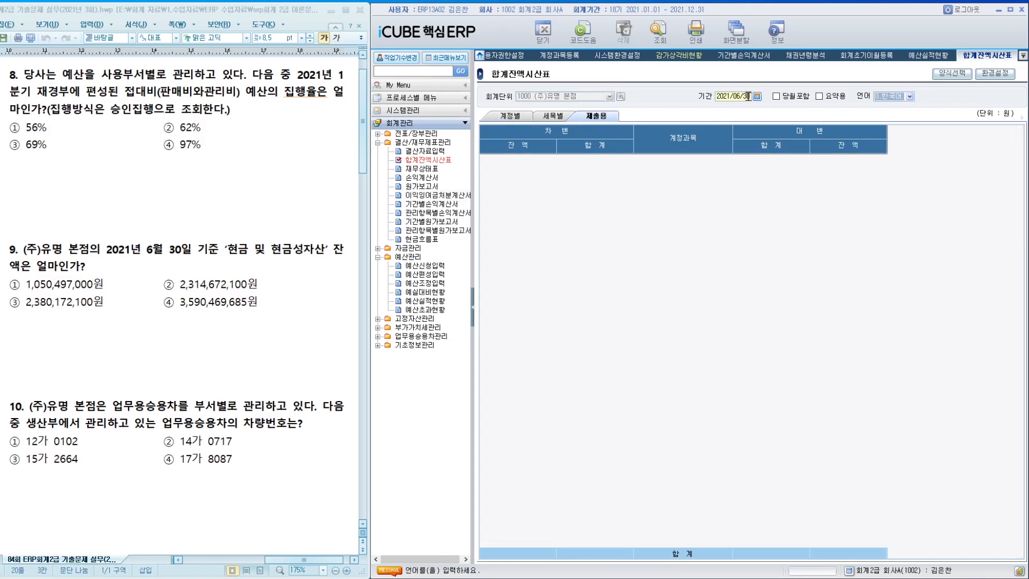
{"action": "left_click", "coordinate": [669, 199]}
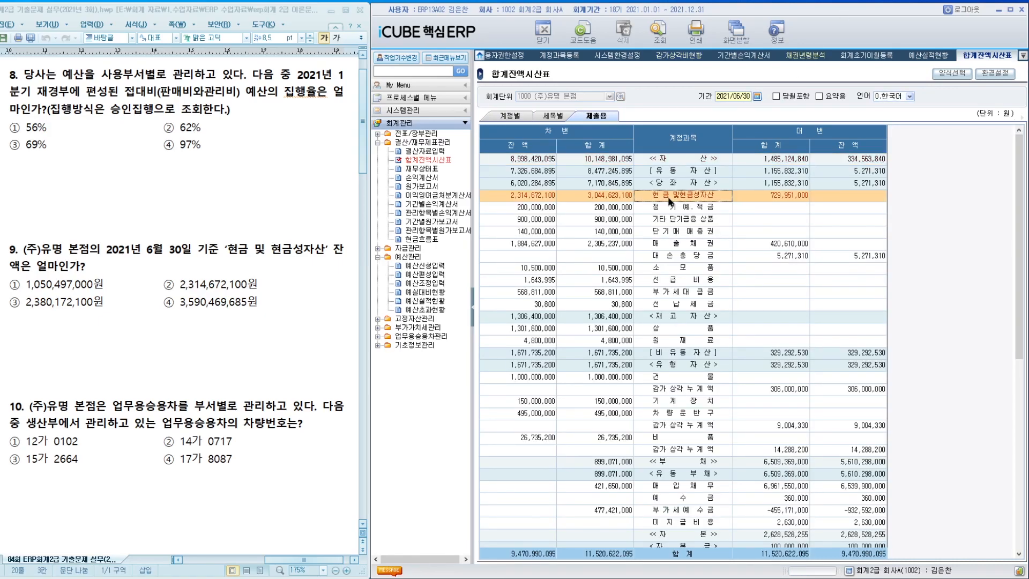
{"action": "left_click", "coordinate": [528, 200]}
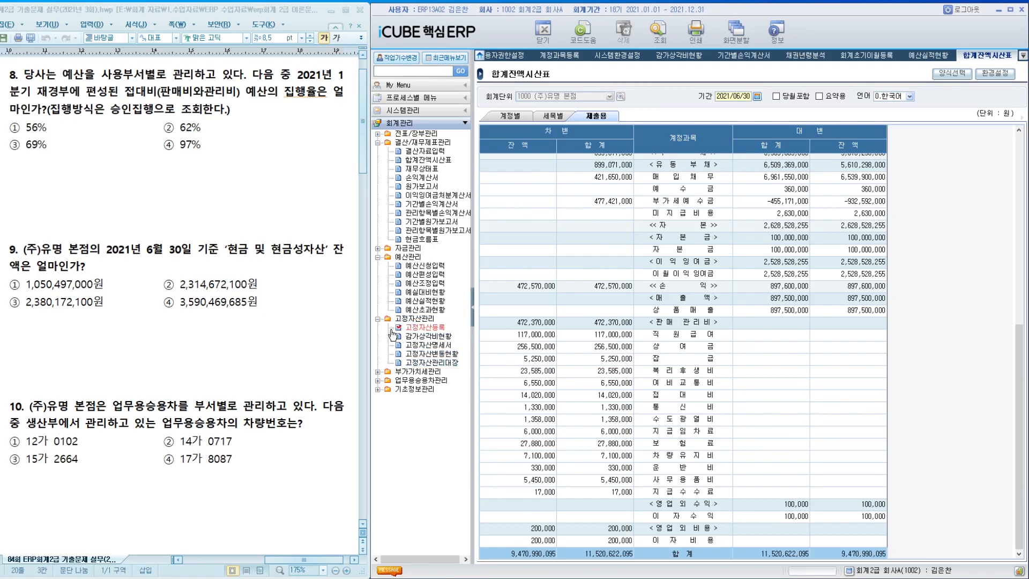
List the cars of 1000 (주)유명 본점 in 업무용승용차 차량등록 and find the vehicle managed by 생산부.
{"action": "left_click", "coordinate": [421, 380]}
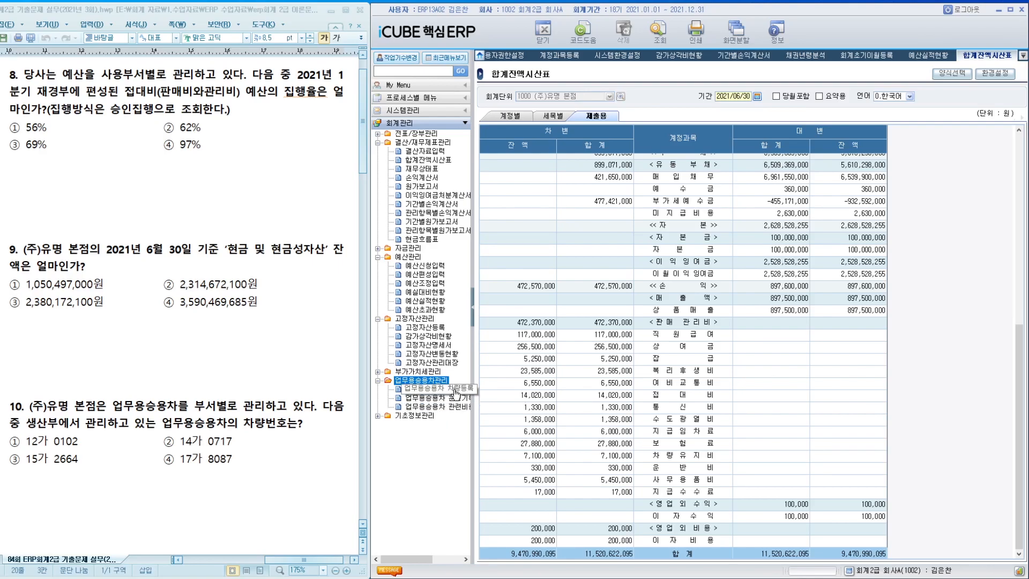
{"action": "left_click", "coordinate": [455, 391]}
{"action": "left_click", "coordinate": [775, 173]}
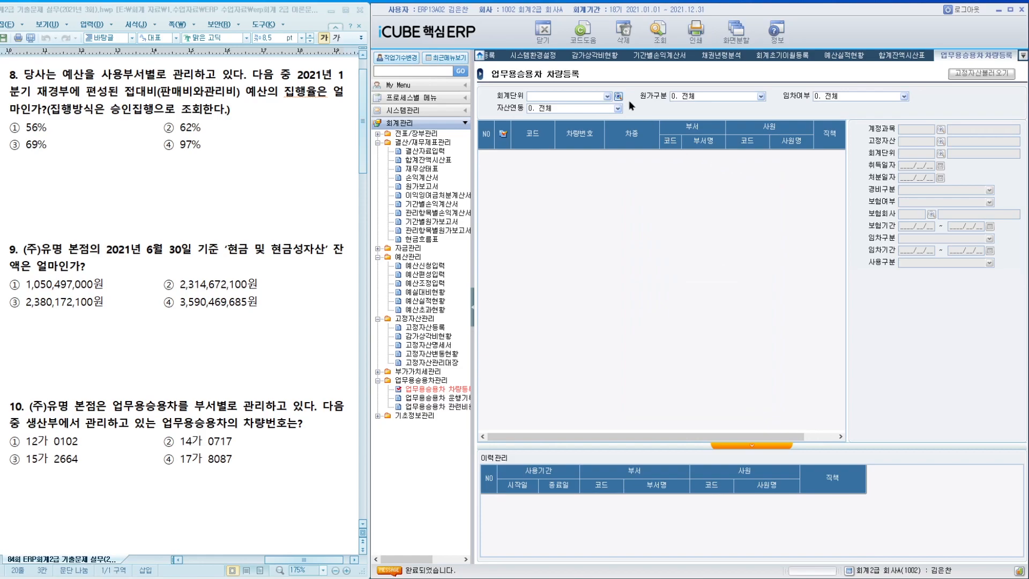
{"action": "left_click", "coordinate": [619, 97]}
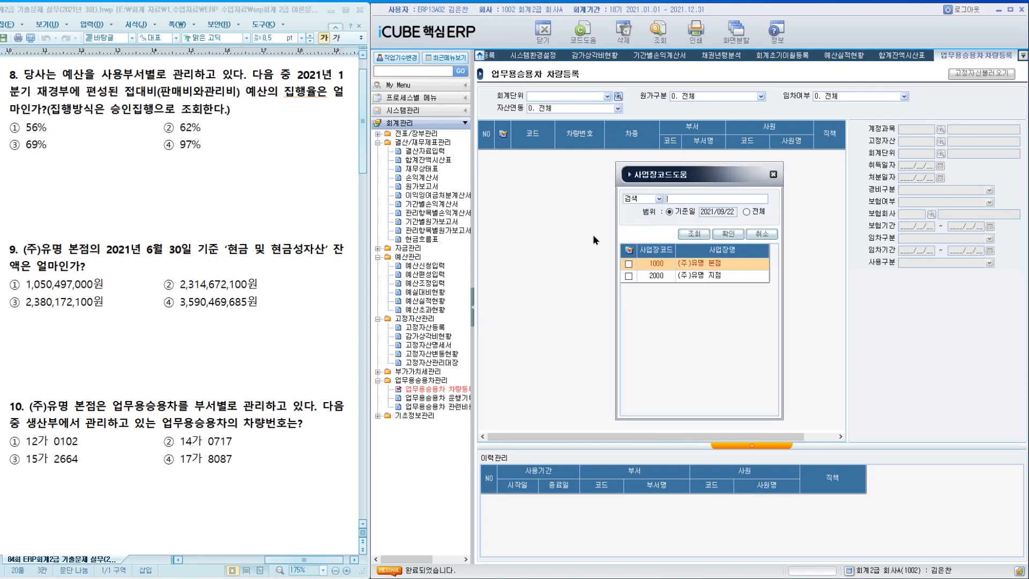
{"action": "double_click", "coordinate": [641, 263]}
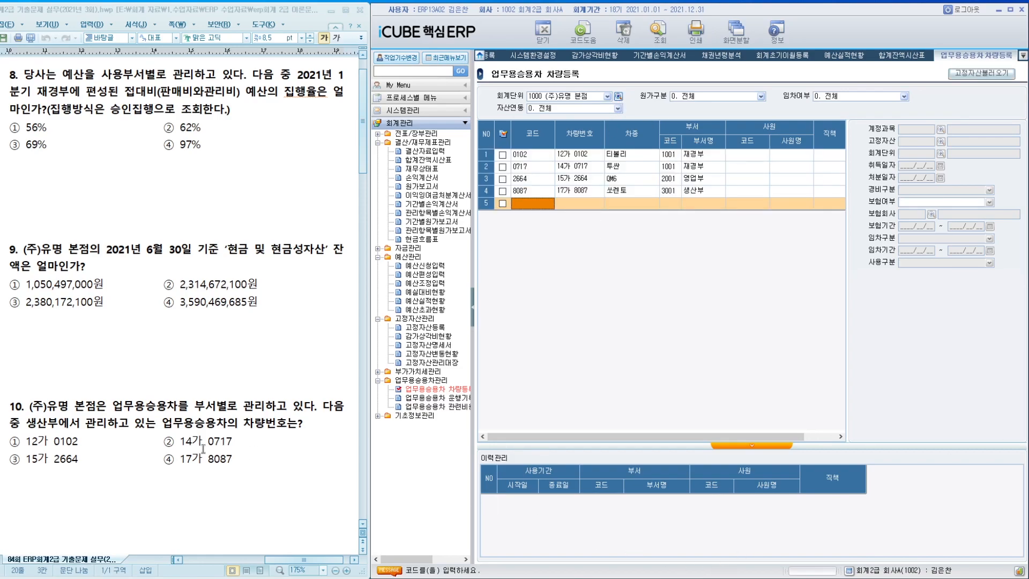
{"action": "left_click", "coordinate": [696, 193]}
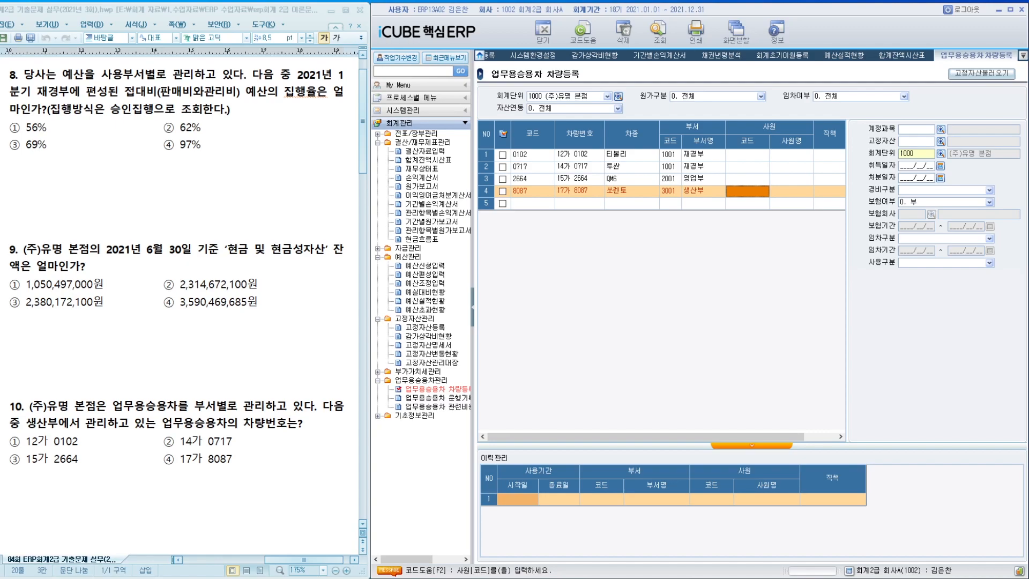
Run 받을어음명세서 by maturity date from 2021/04/01 to 2021/04/30 and check the maturing notes' amounts and processing status.
{"action": "scroll", "coordinate": [179, 300], "scroll_direction": "down", "scroll_amount": 5}
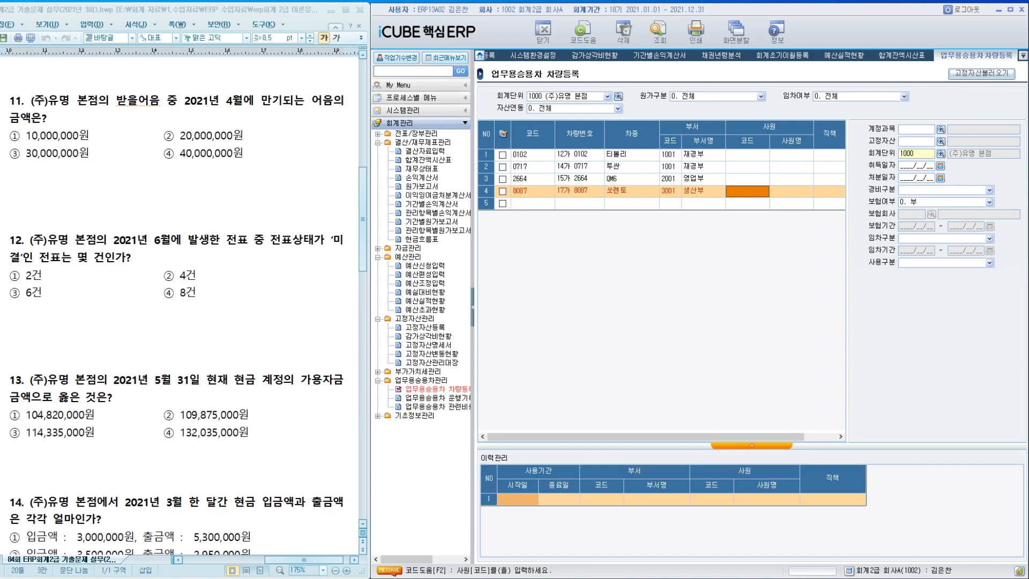
{"action": "left_click", "coordinate": [378, 143]}
{"action": "left_click", "coordinate": [411, 154]}
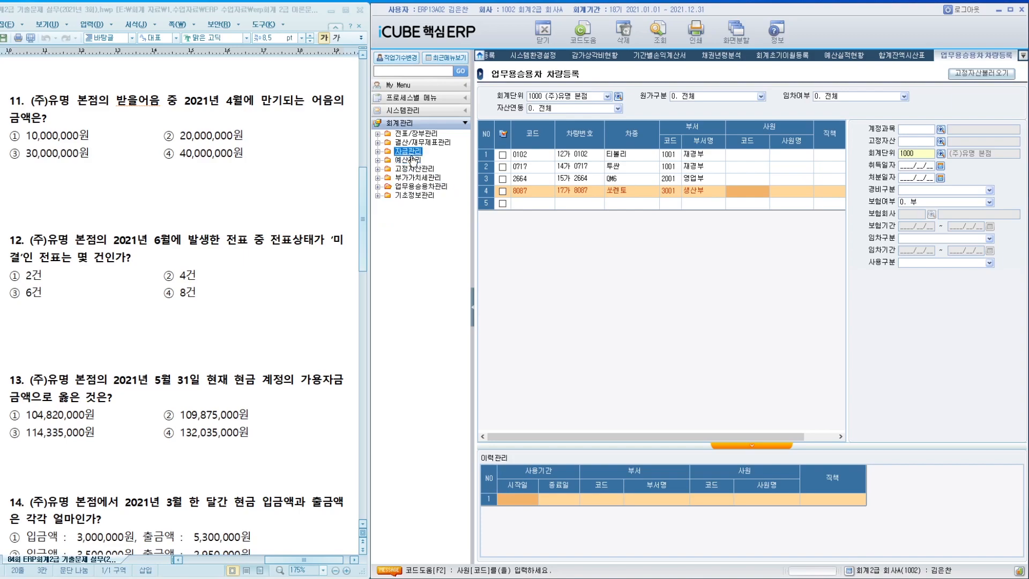
{"action": "left_click", "coordinate": [411, 154]}
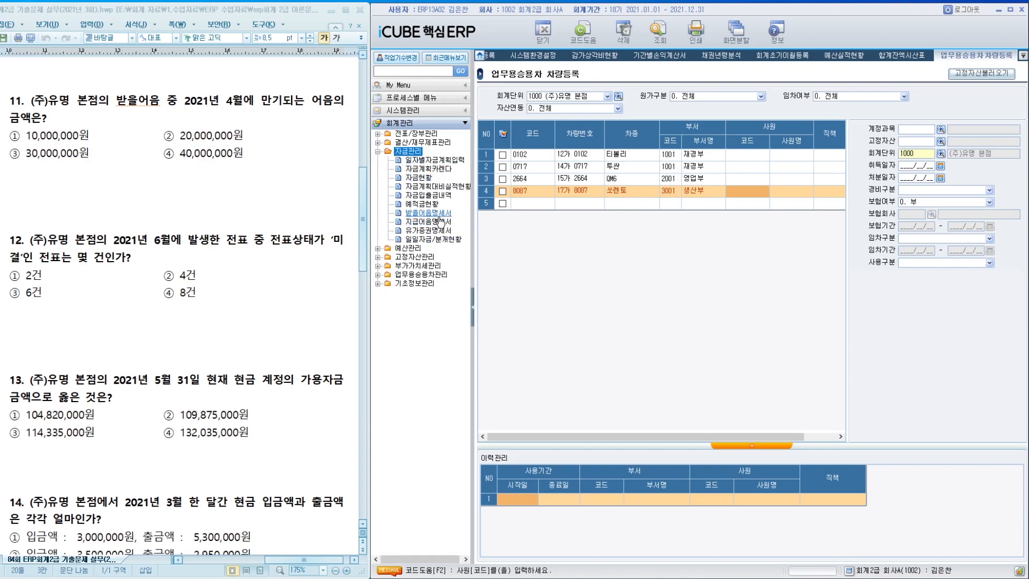
{"action": "left_click", "coordinate": [439, 216]}
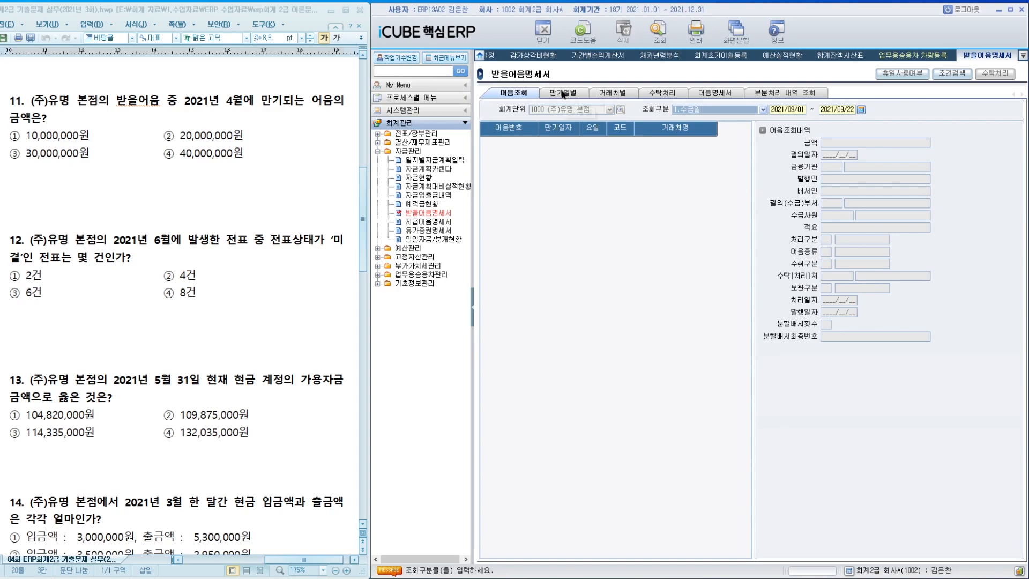
{"action": "left_click", "coordinate": [563, 94]}
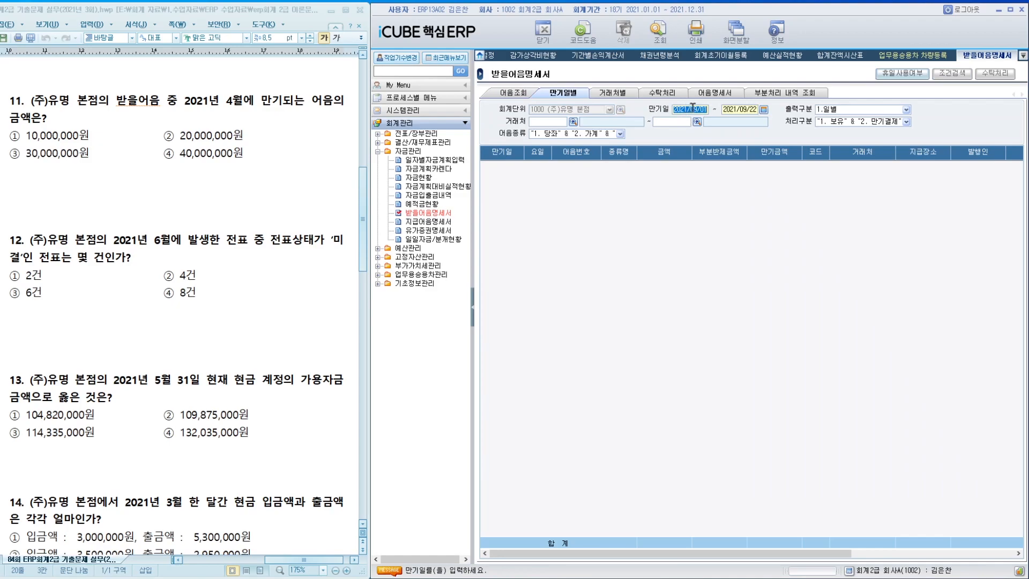
{"action": "type", "text": "202"}
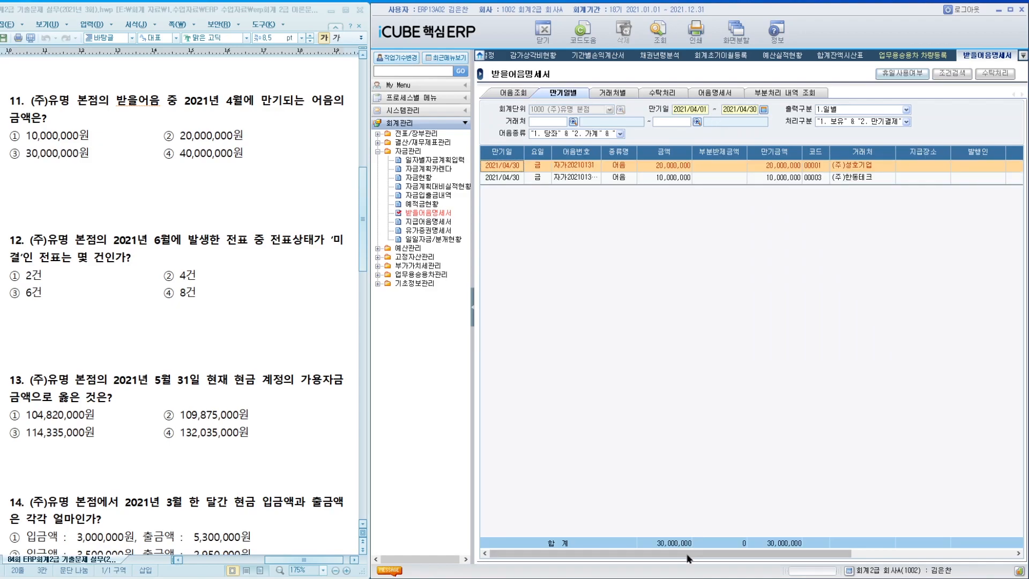
{"action": "left_click_drag", "start_coordinate": [691, 554], "coordinate": [810, 558]}
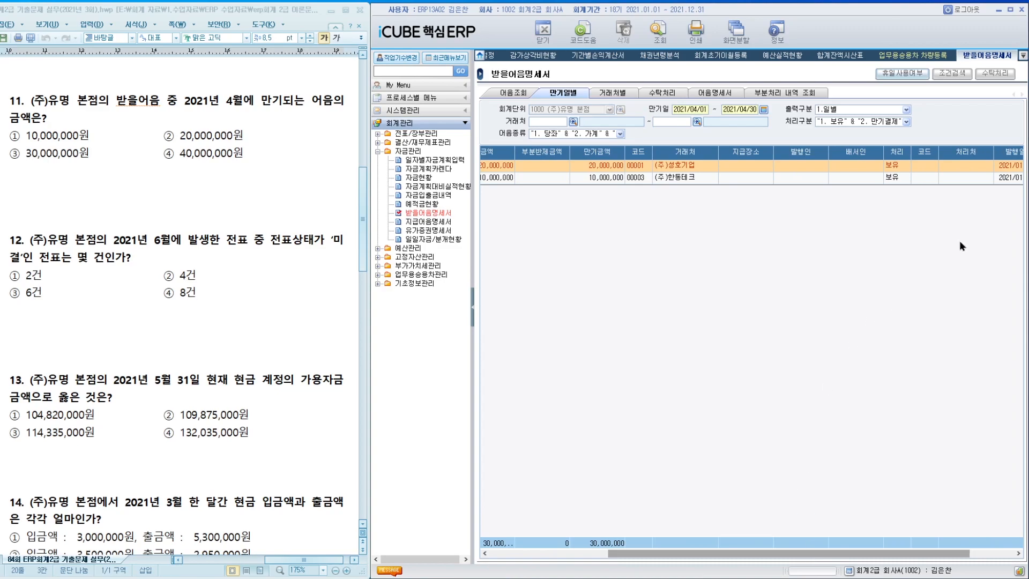
{"action": "left_click", "coordinate": [900, 167]}
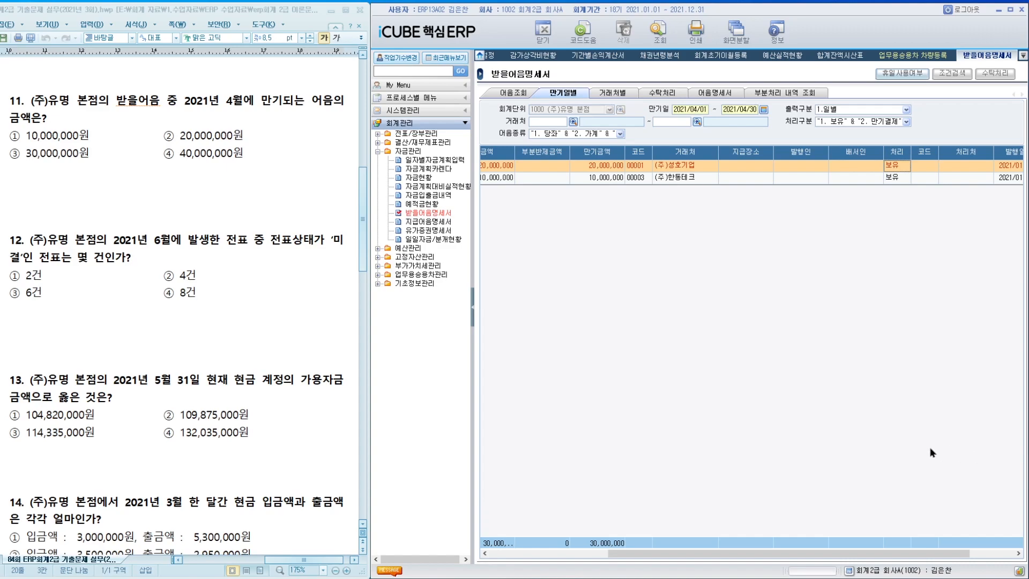
List the 미결 slips from 2021/06/01 to 2021/06/30 in 전표승인해제 to count them.
{"action": "left_click", "coordinate": [272, 339]}
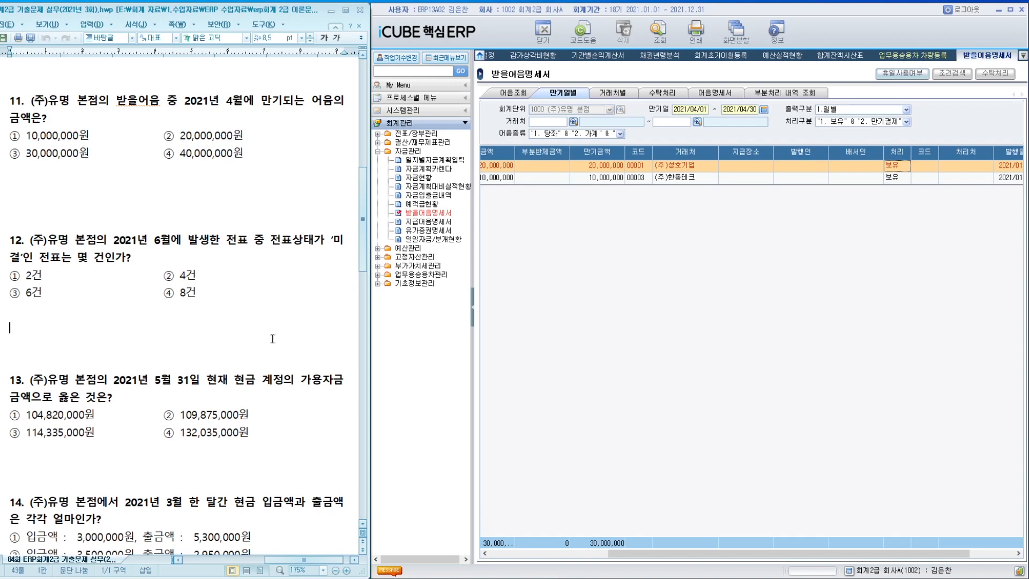
{"action": "double_click", "coordinate": [416, 134]}
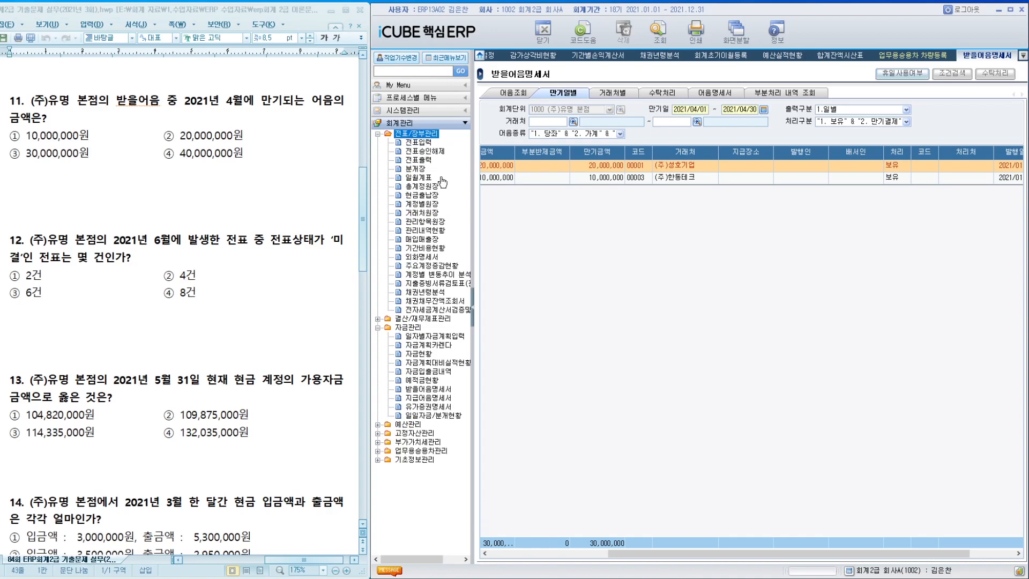
{"action": "double_click", "coordinate": [426, 152]}
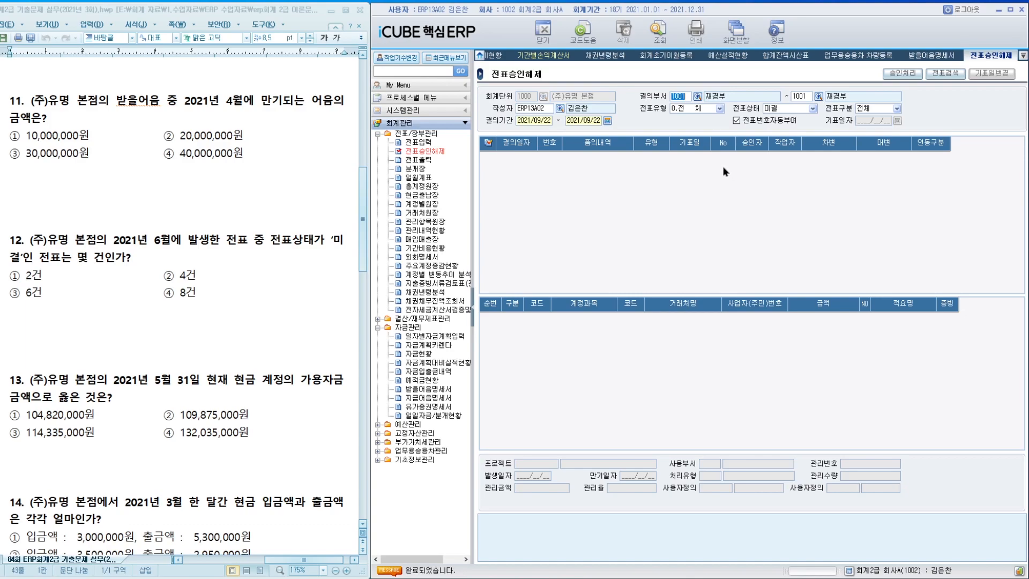
{"action": "left_click", "coordinate": [538, 121]}
{"action": "type", "text": "2"}
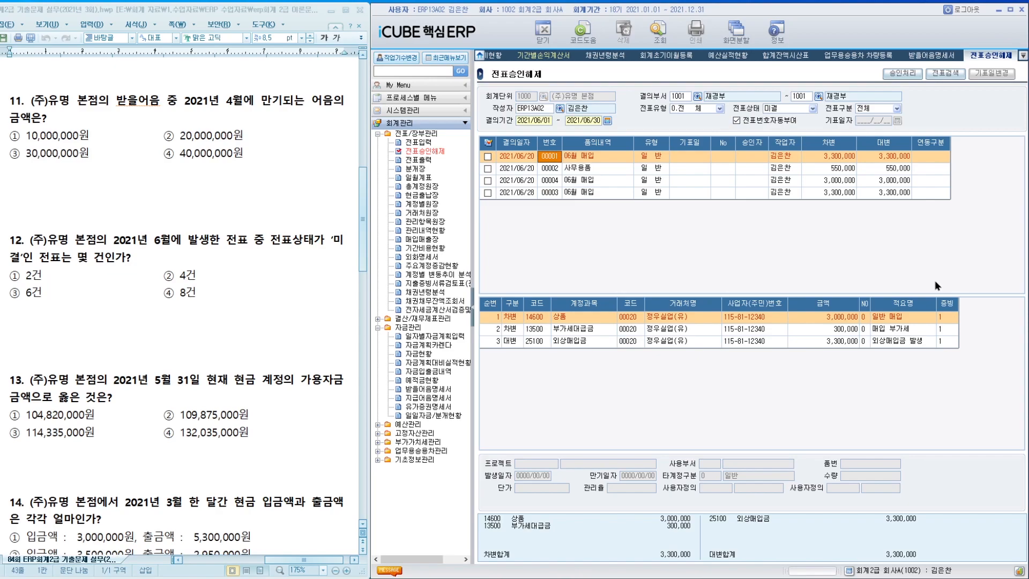
Run 자금현황 for 2021/05/31 and check the available funds of the 현금 account.
{"action": "left_click", "coordinate": [203, 346]}
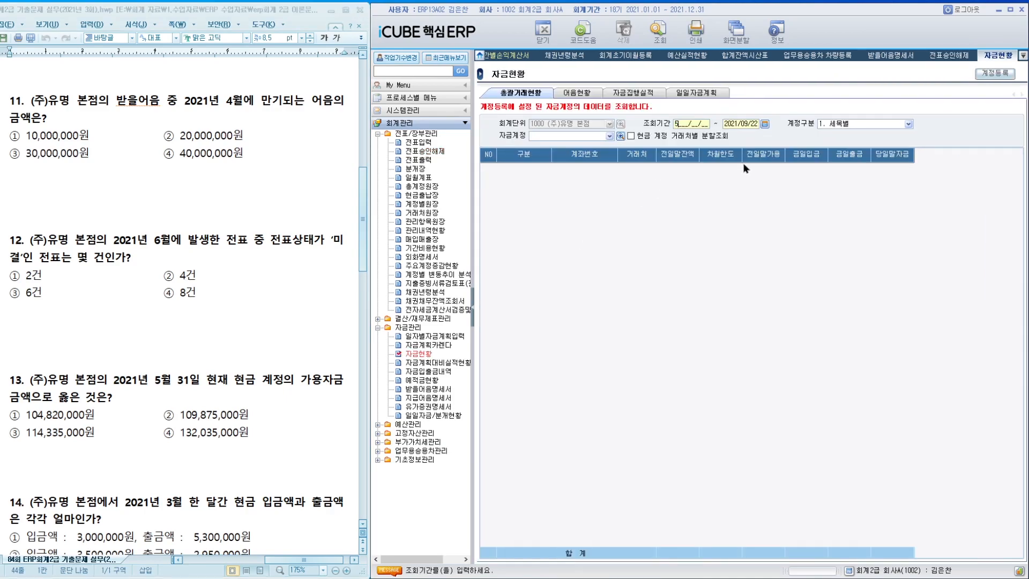
{"action": "key", "text": "F12"}
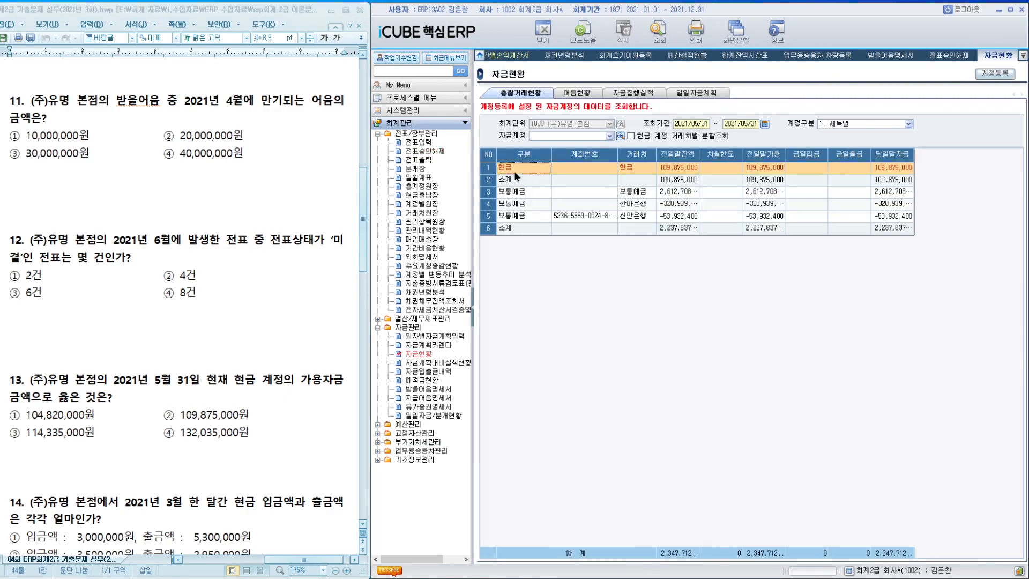
{"action": "left_click", "coordinate": [909, 170]}
Run 현금출납장 from 2021/03/01 to 2021/03/31 and check the month's total cash receipts and payments.
{"action": "scroll", "coordinate": [312, 417], "scroll_direction": "down", "scroll_amount": 3}
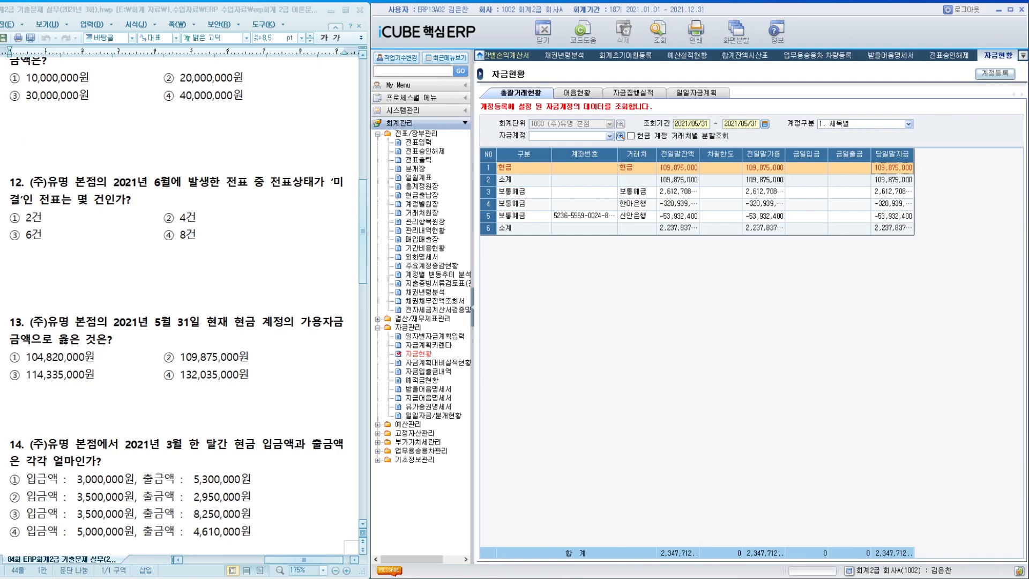
{"action": "left_click", "coordinate": [424, 195]}
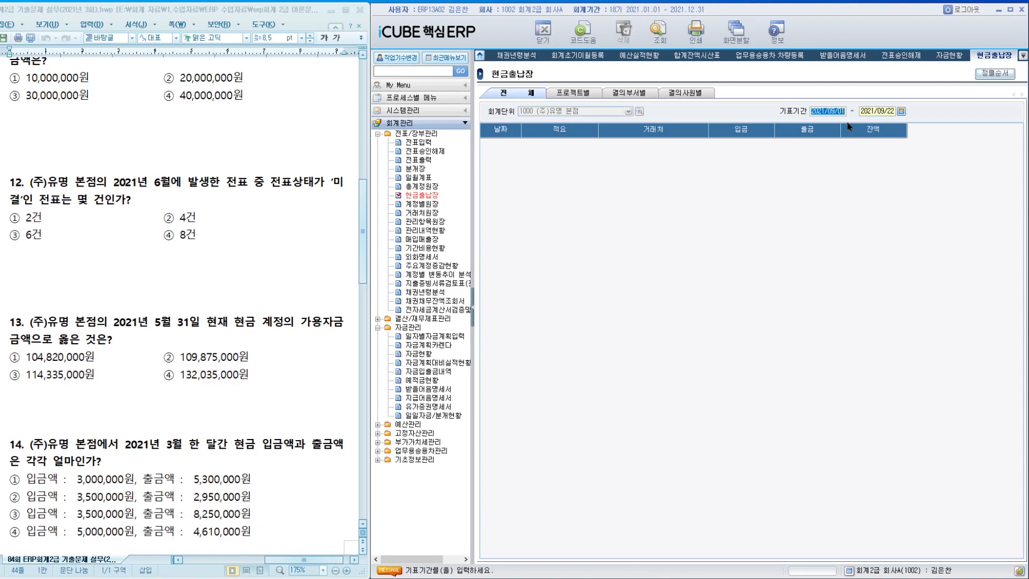
{"action": "type", "text": "20210301"}
{"action": "key", "text": "Return"}
{"action": "type", "text": "20210331"}
{"action": "key", "text": "Return"}
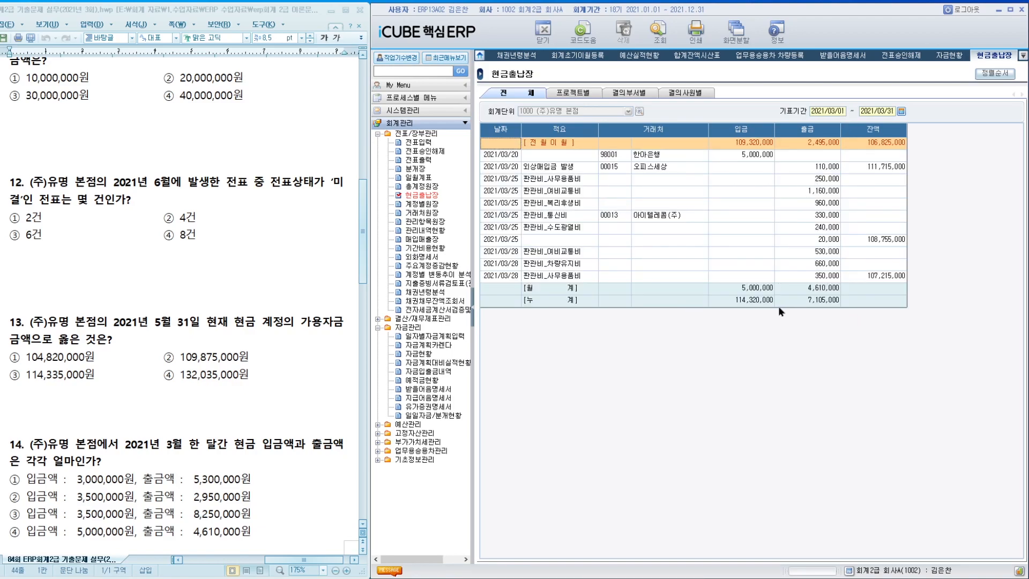
{"action": "left_click", "coordinate": [760, 291]}
{"action": "left_click", "coordinate": [806, 291]}
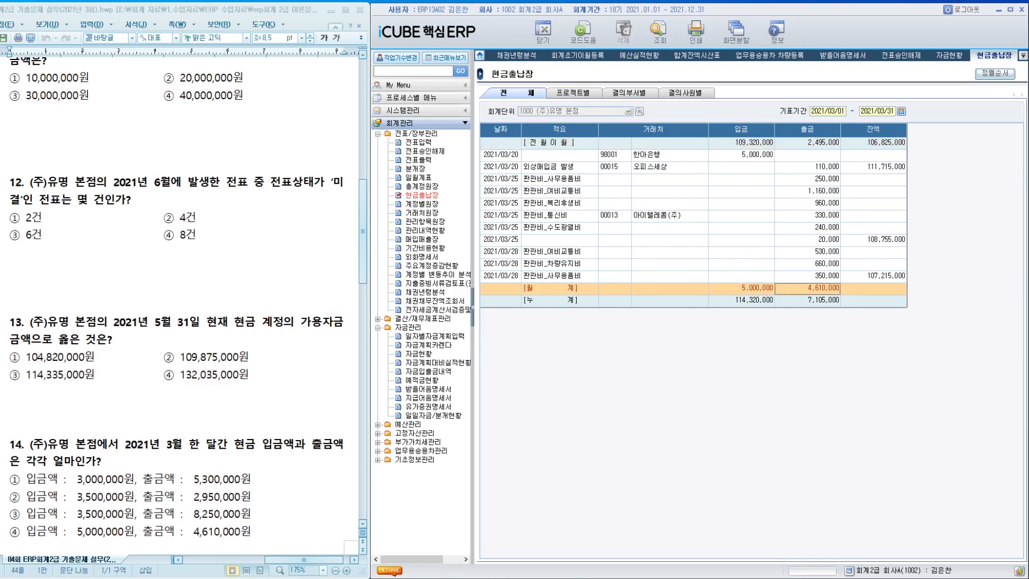
Query 매입매출장 by 신고서기준 for 2. 매입 from 2021/10/01 to 2021/12/31 and show only the 예정신고누락분.
{"action": "key", "text": "Page_Down"}
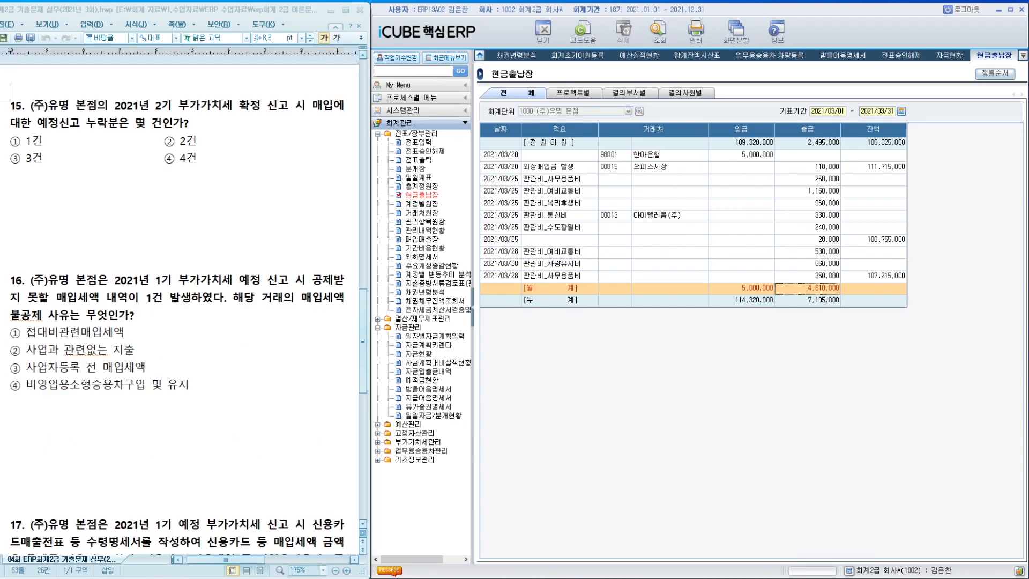
{"action": "left_click", "coordinate": [429, 239]}
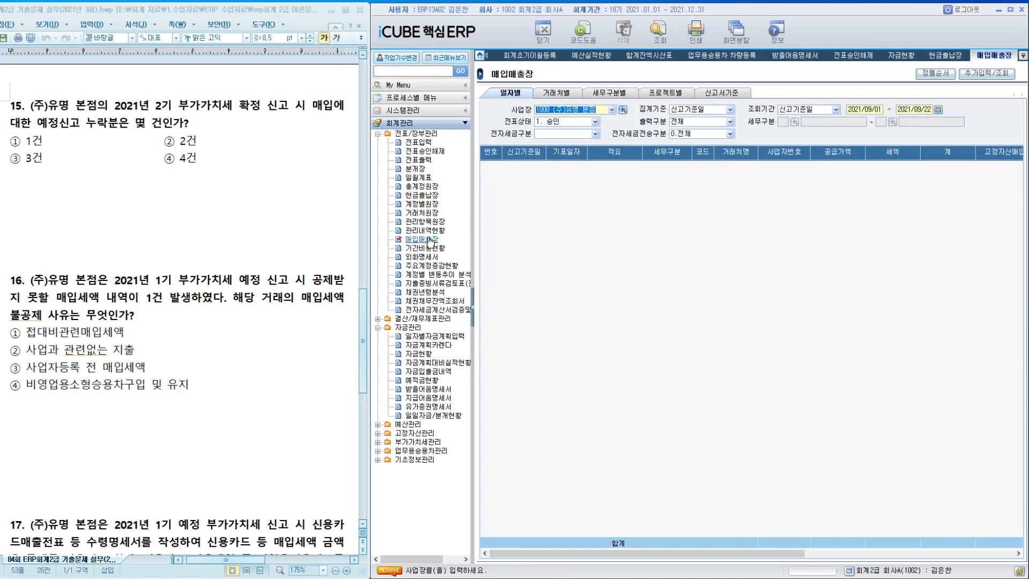
{"action": "left_click", "coordinate": [727, 94]}
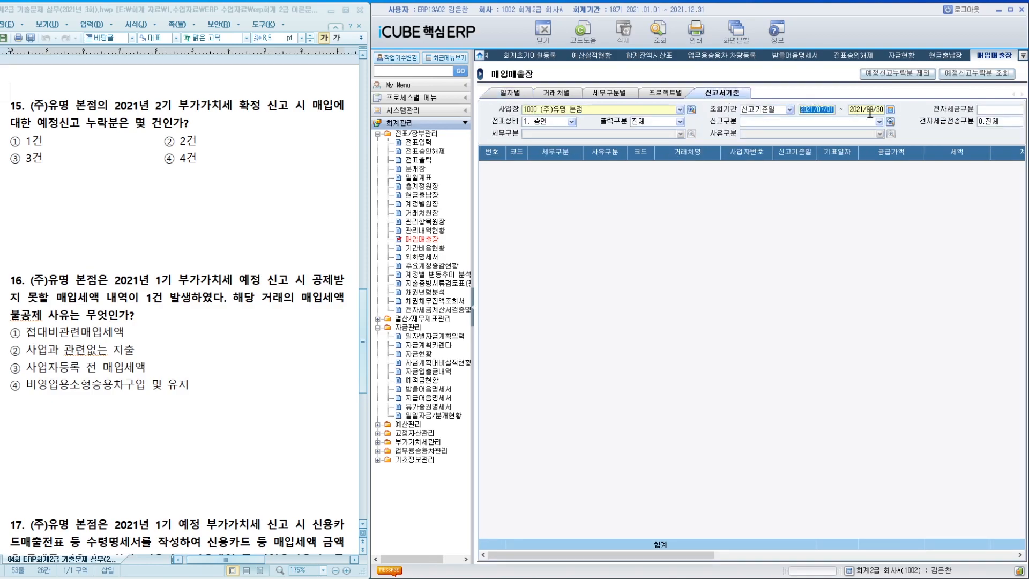
{"action": "type", "text": "20211001"}
{"action": "key", "text": "Return"}
{"action": "type", "text": "20211231"}
{"action": "key", "text": "Return"}
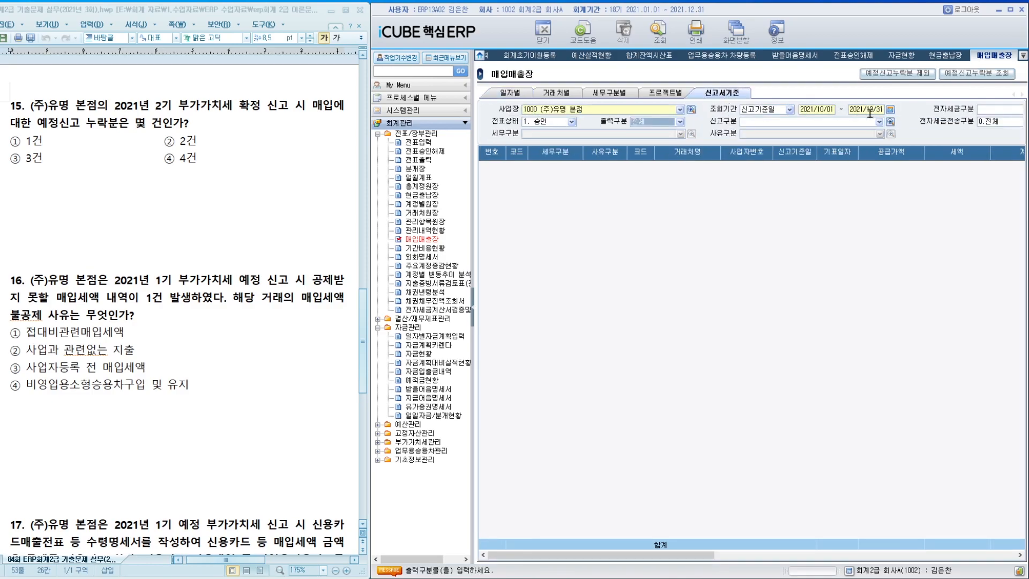
{"action": "left_click", "coordinate": [673, 123]}
{"action": "left_click", "coordinate": [671, 151]}
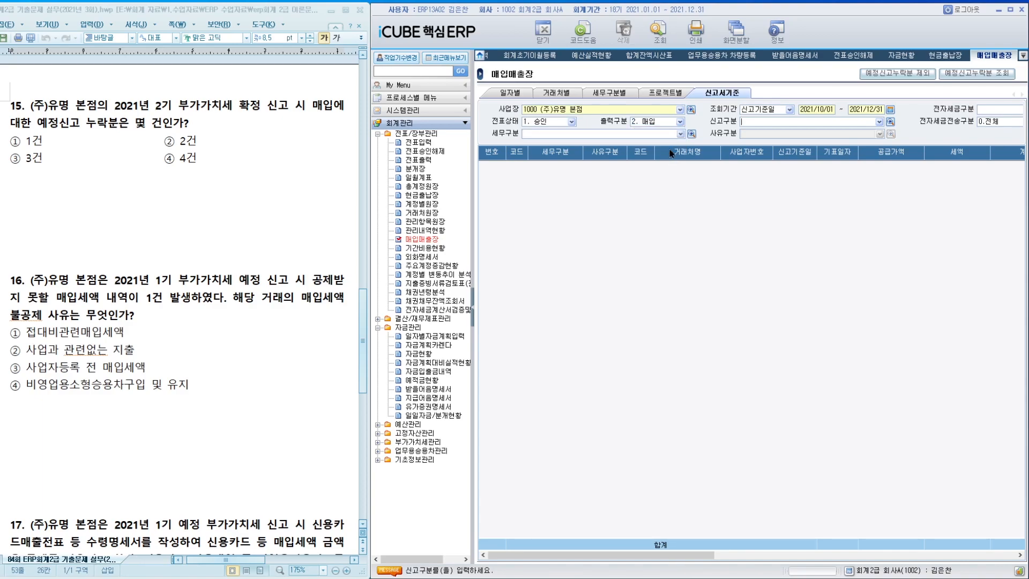
{"action": "key", "text": "F12"}
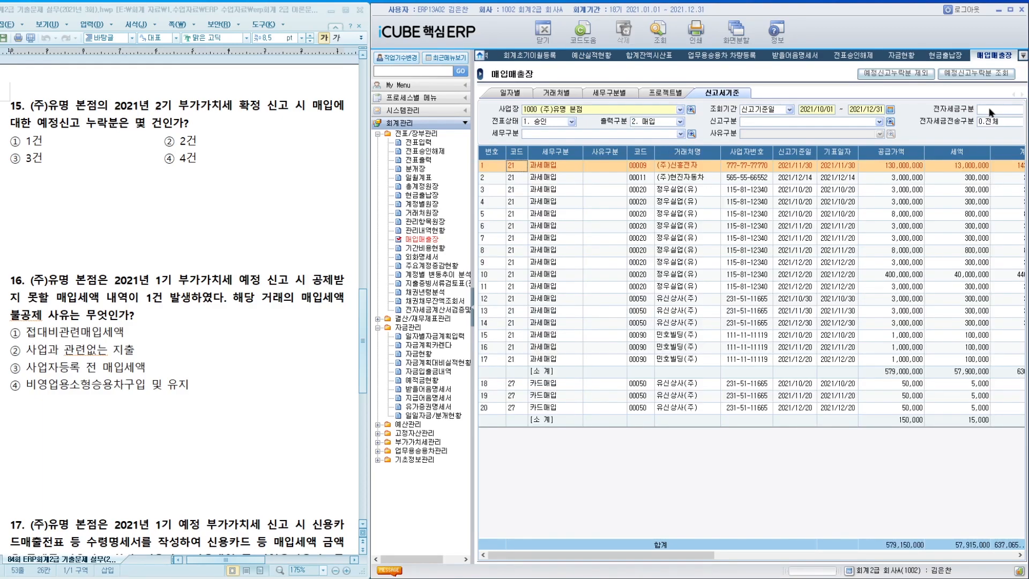
{"action": "left_click", "coordinate": [981, 74]}
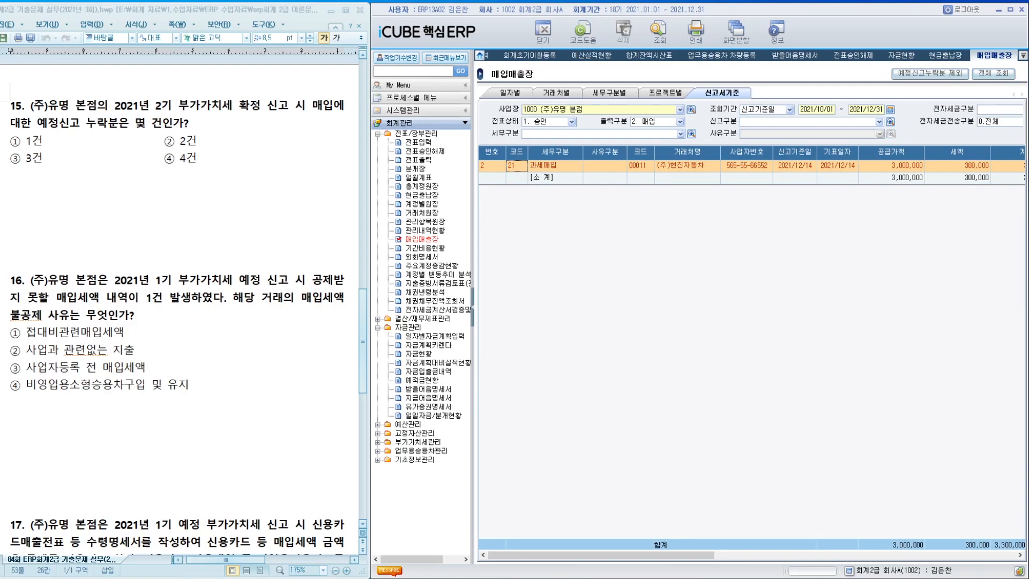
Load the slip data into 매입세액불공제내역 for 2021/01 to 2021/03 to find the non-deduction reason.
{"action": "left_click", "coordinate": [226, 331]}
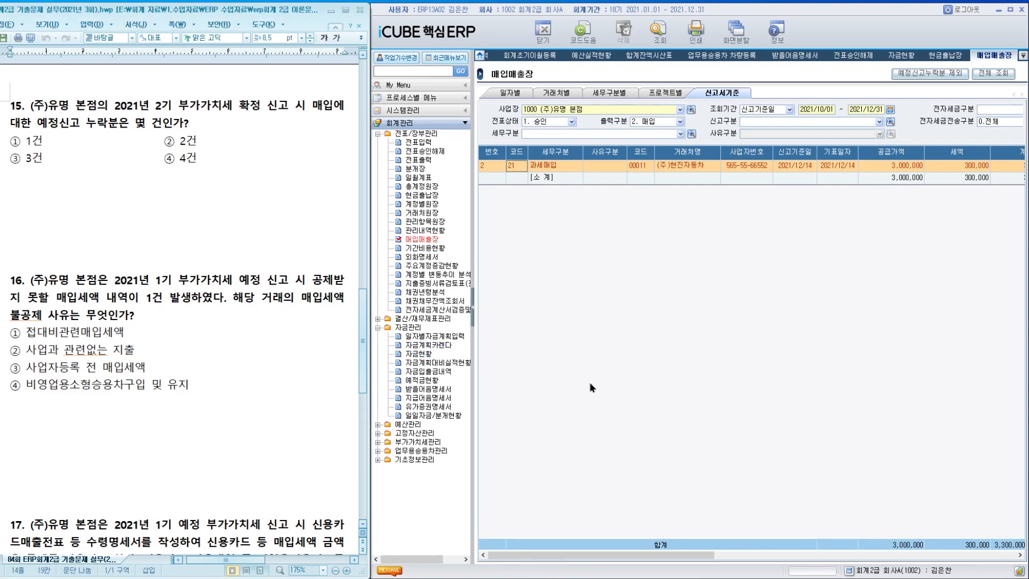
{"action": "double_click", "coordinate": [418, 442]}
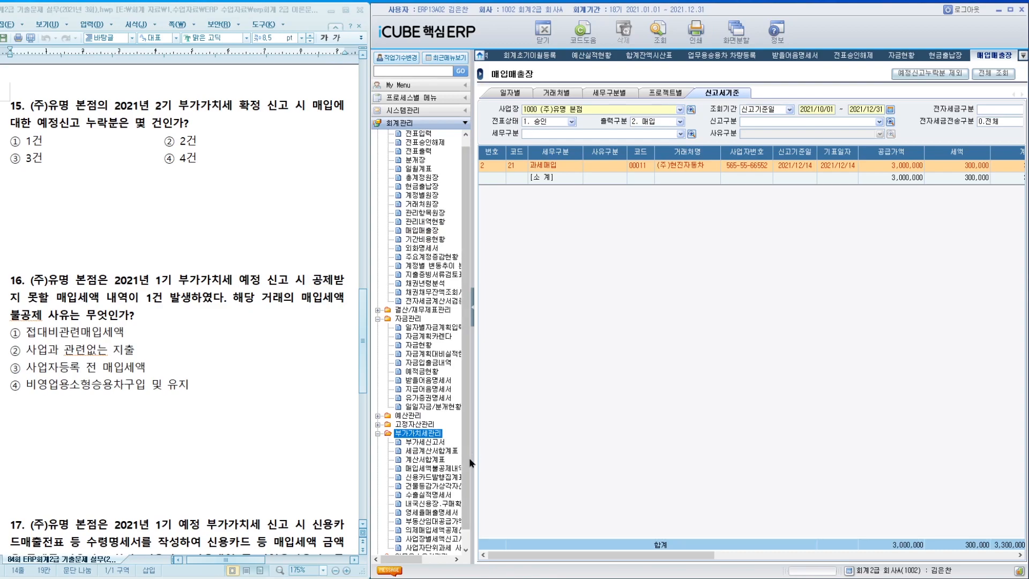
{"action": "scroll", "coordinate": [464, 470], "scroll_direction": "down", "scroll_amount": 1}
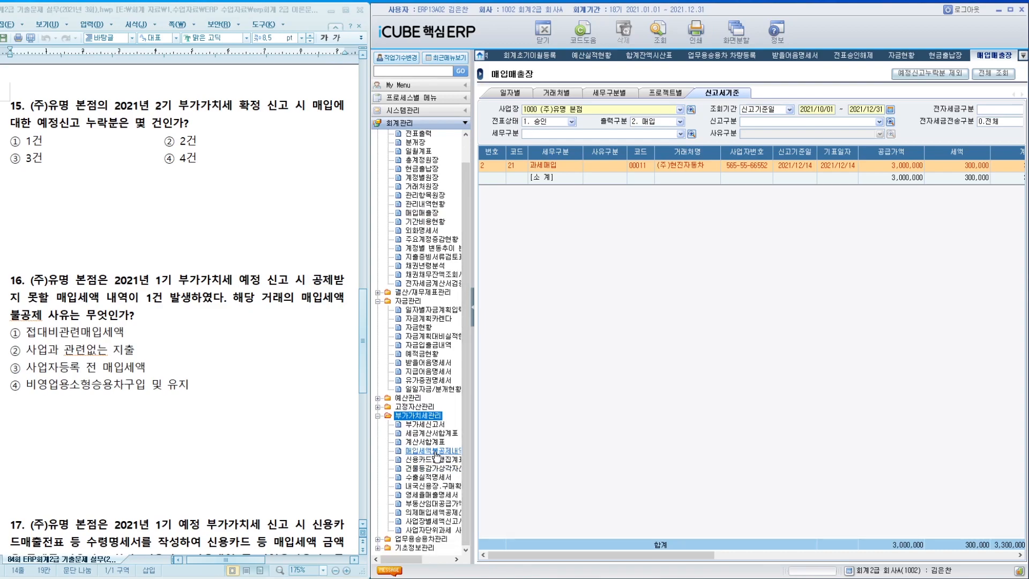
{"action": "double_click", "coordinate": [435, 452]}
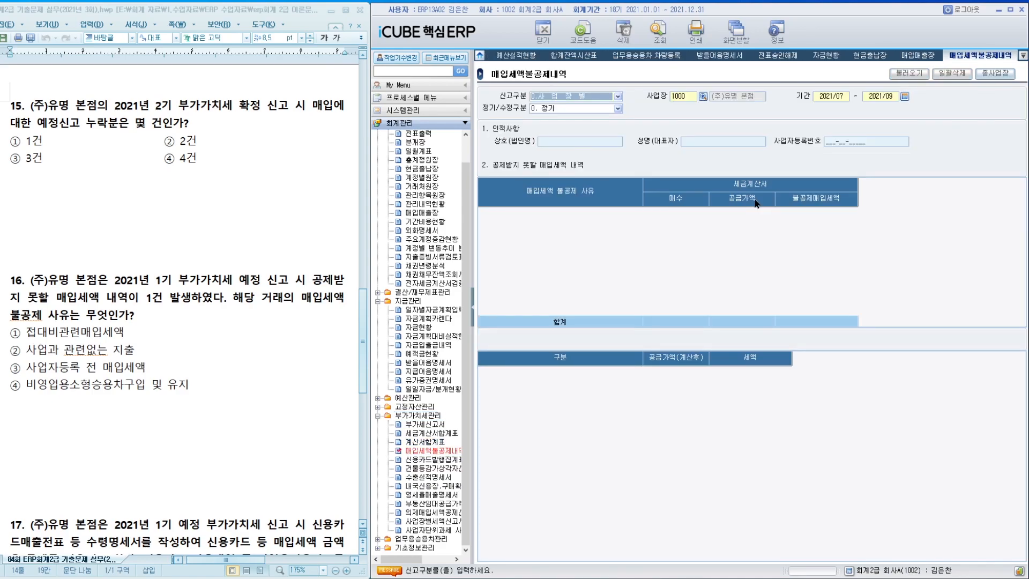
{"action": "left_click", "coordinate": [837, 97]}
{"action": "type", "text": "2021/01"}
{"action": "key", "text": "Return"}
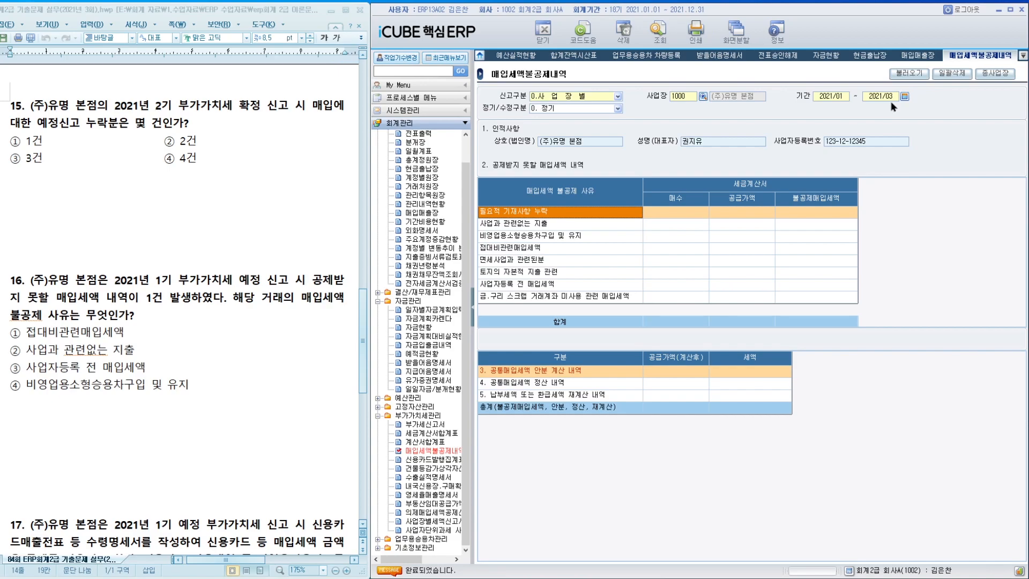
{"action": "left_click", "coordinate": [909, 73]}
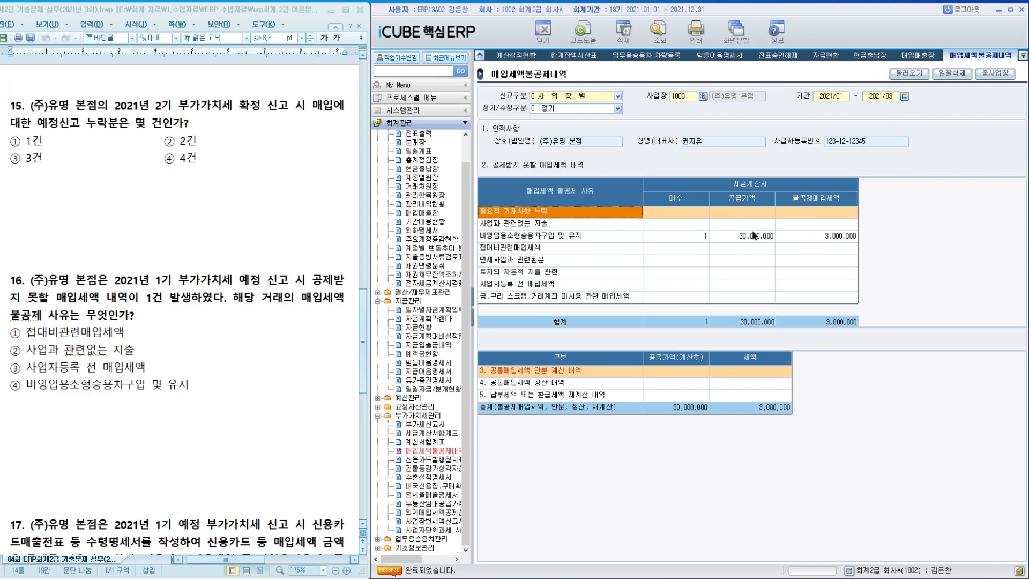
Reload the slip data into 신용카드발행집계표/수취명세서 for 2021/01 to 2021/03 to find the 사업용카드 input tax.
{"action": "scroll", "coordinate": [240, 334], "scroll_direction": "down", "scroll_amount": 5}
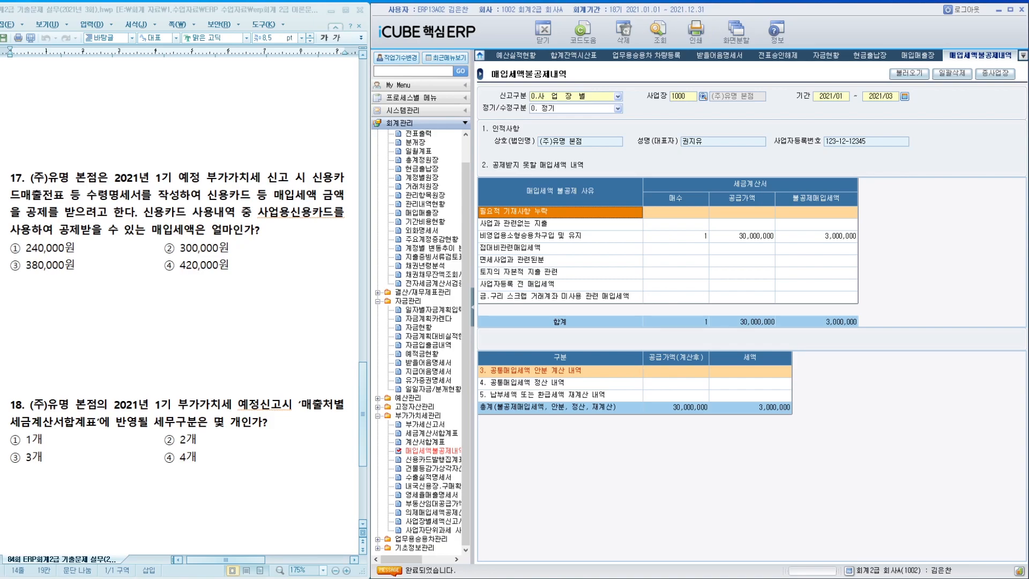
{"action": "left_click", "coordinate": [442, 460]}
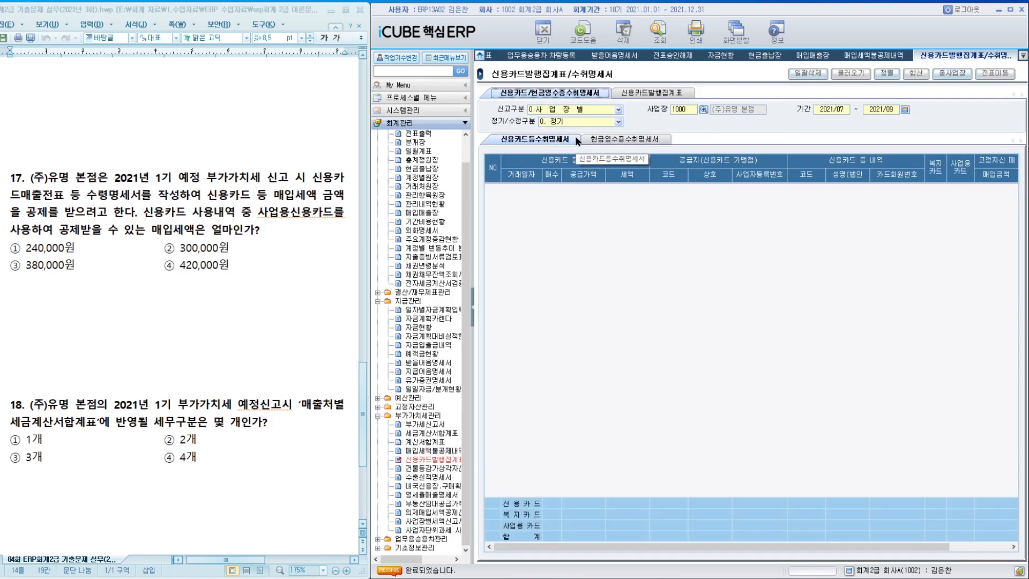
{"action": "left_click", "coordinate": [841, 110]}
{"action": "type", "text": "202101"}
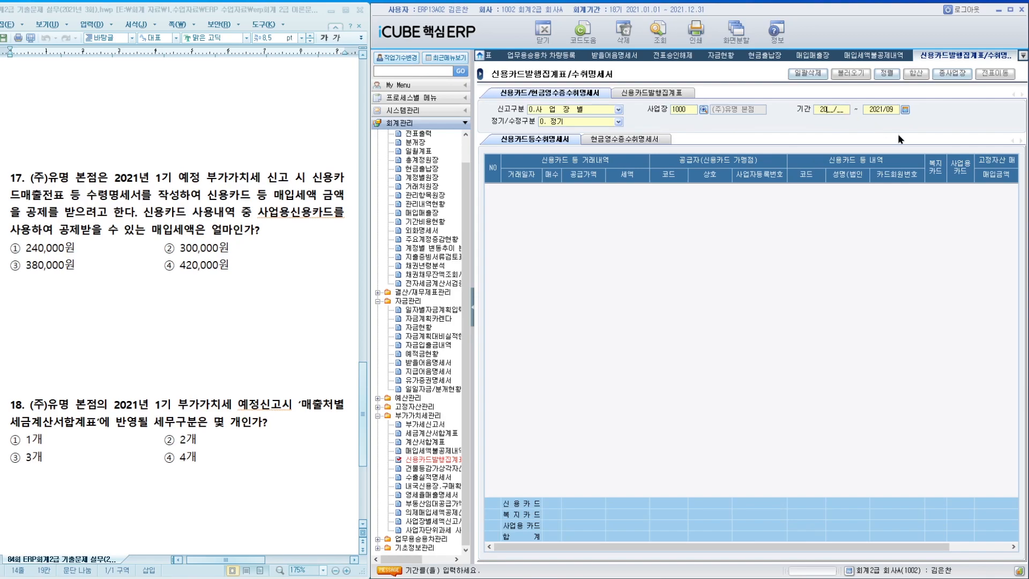
{"action": "key", "text": "Return"}
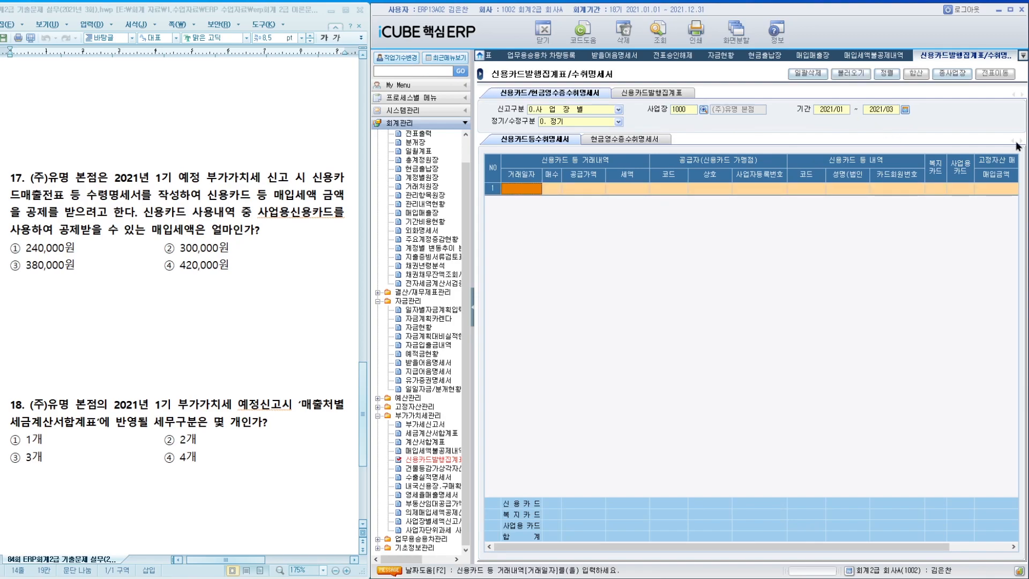
{"action": "left_click", "coordinate": [849, 73]}
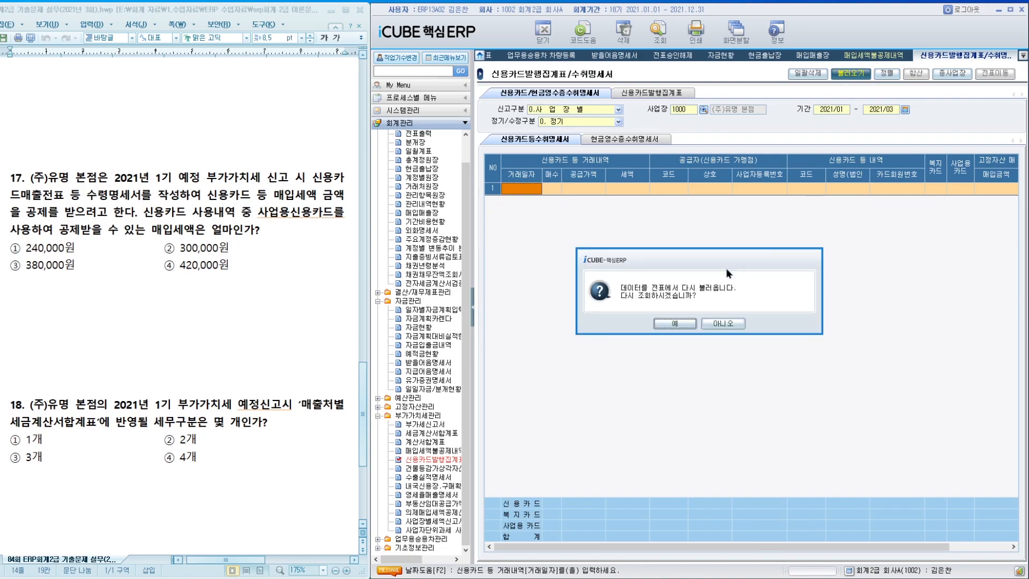
{"action": "left_click", "coordinate": [679, 324]}
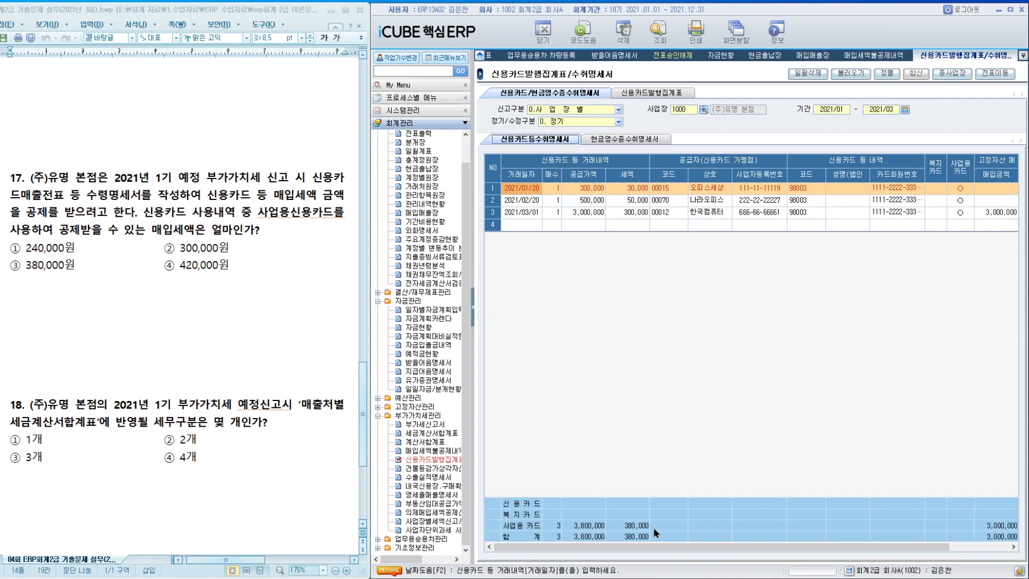
Compare the 현금영수증수취명세서 with the 신용카드등수취명세서 for the same period.
{"action": "left_click", "coordinate": [626, 138]}
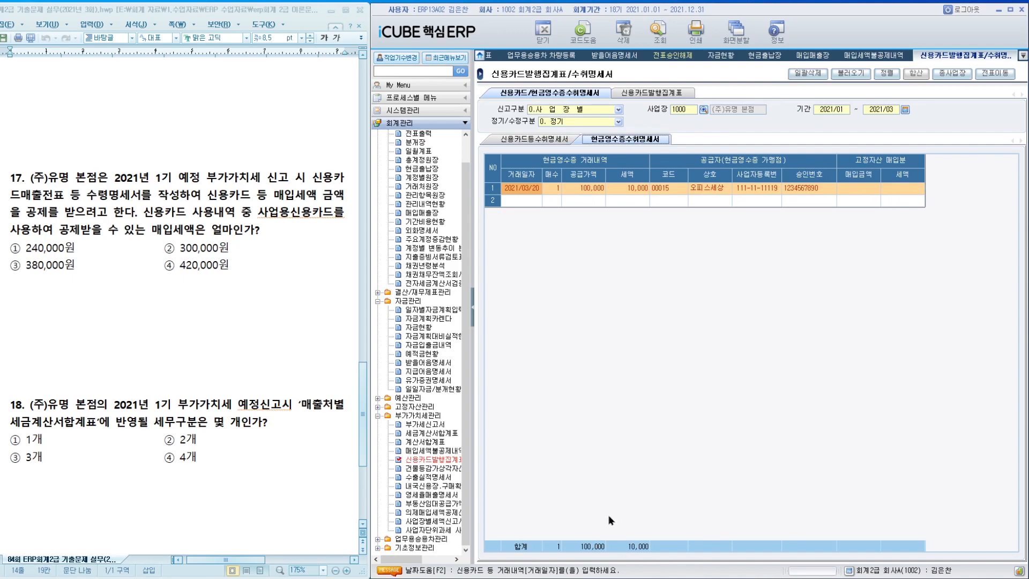
{"action": "left_click", "coordinate": [519, 139]}
{"action": "left_click", "coordinate": [632, 141]}
Query 매입매출장 by 세무구분별 for 1. 매출 from 2021/01/01 to 2021/03/31 and examine the sales tax types.
{"action": "left_click", "coordinate": [421, 213]}
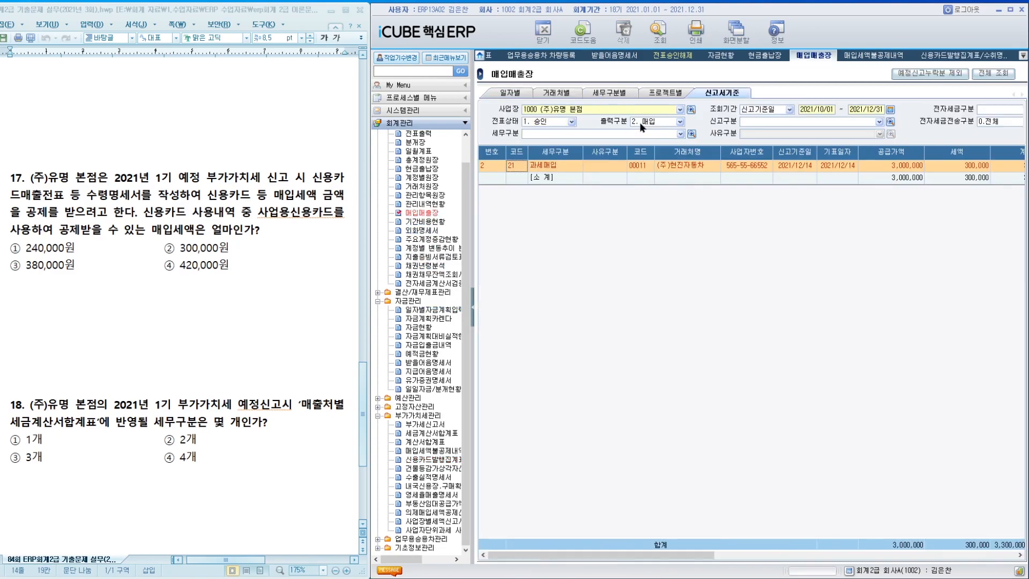
{"action": "left_click", "coordinate": [620, 96]}
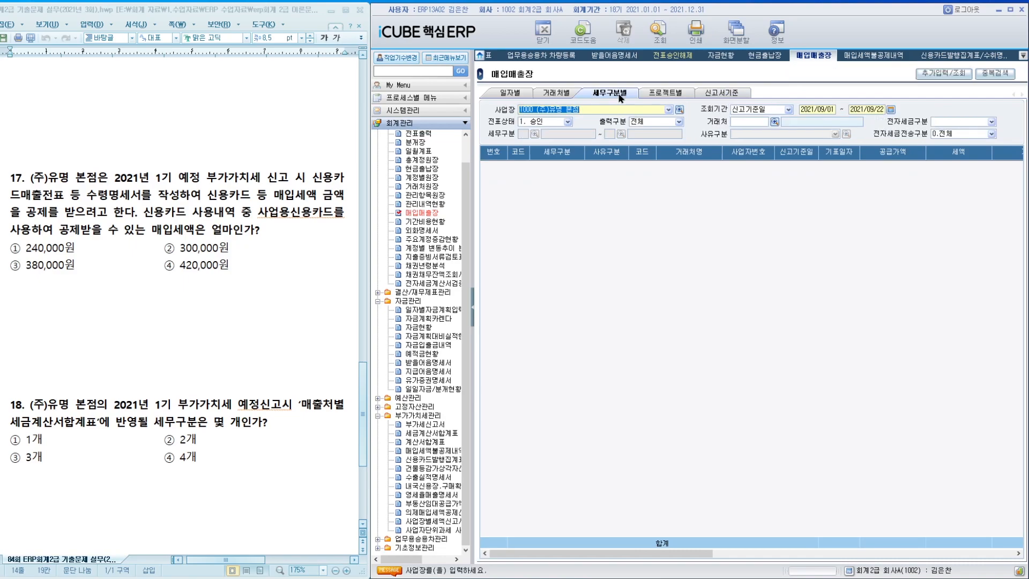
{"action": "left_click", "coordinate": [810, 109]}
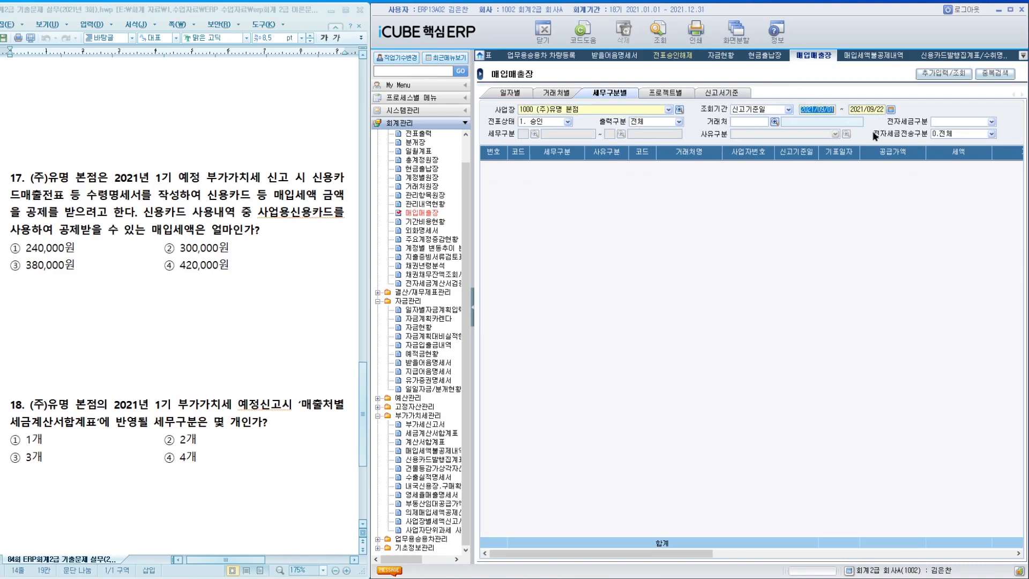
{"action": "type", "text": "20210101"}
{"action": "key", "text": "Return"}
{"action": "type", "text": "20210331"}
{"action": "key", "text": "Return"}
{"action": "key", "text": "Return"}
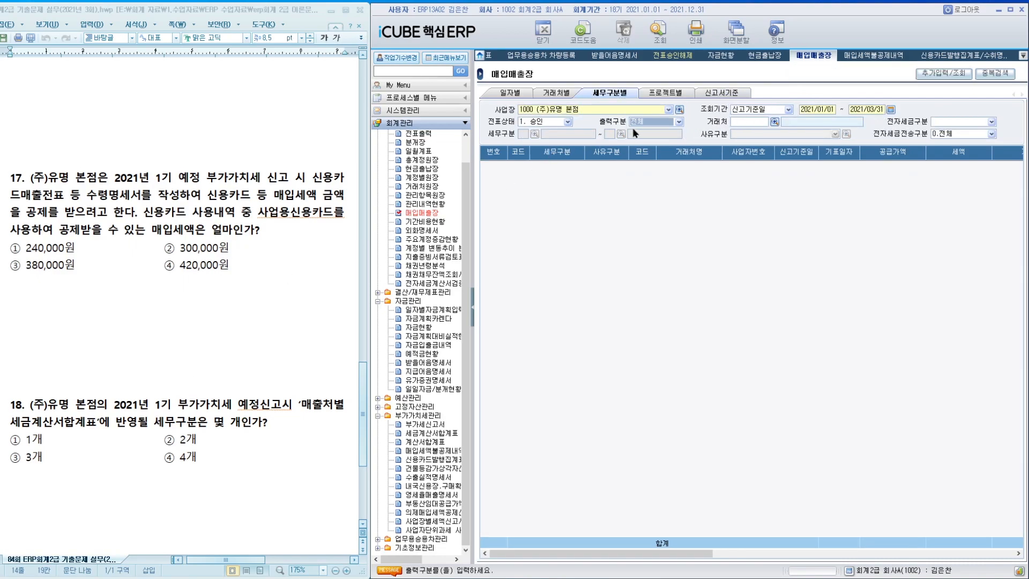
{"action": "left_click", "coordinate": [654, 123]}
{"action": "left_click", "coordinate": [648, 140]}
{"action": "key", "text": "Return"}
{"action": "key", "text": "Return"}
{"action": "key", "text": "Return"}
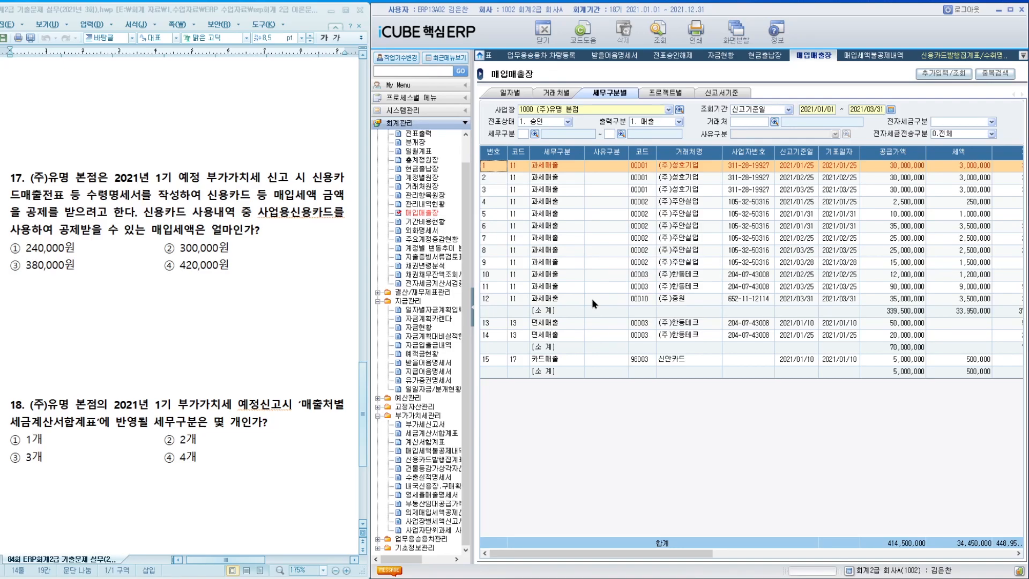
Open 건물등감가상각자산취득명세서 for question 19, bring up the slip-loading prompt to check the listed 세무구분 codes, and cancel the load.
{"action": "scroll", "coordinate": [333, 355], "scroll_direction": "down", "scroll_amount": 3}
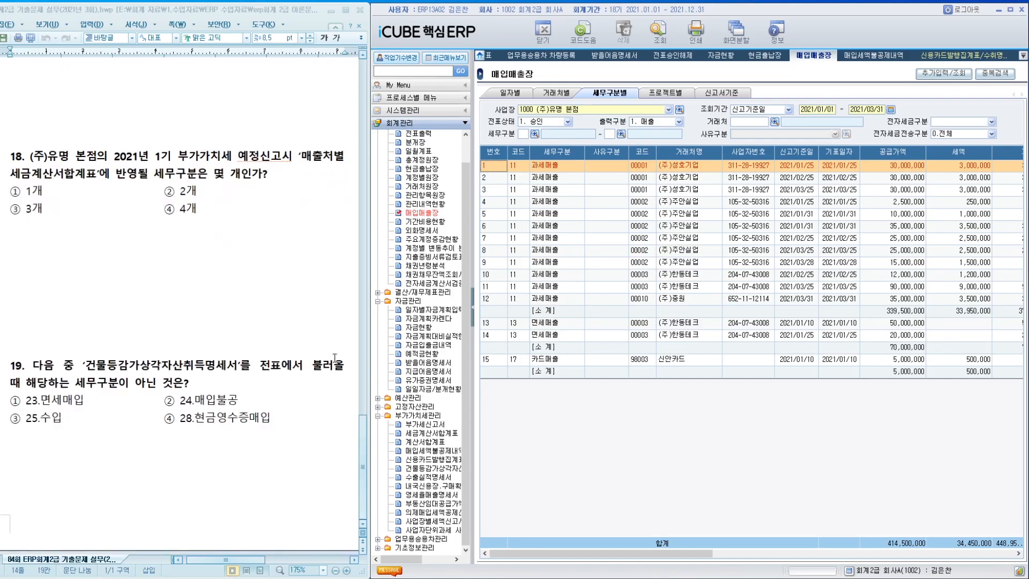
{"action": "left_click", "coordinate": [401, 416]}
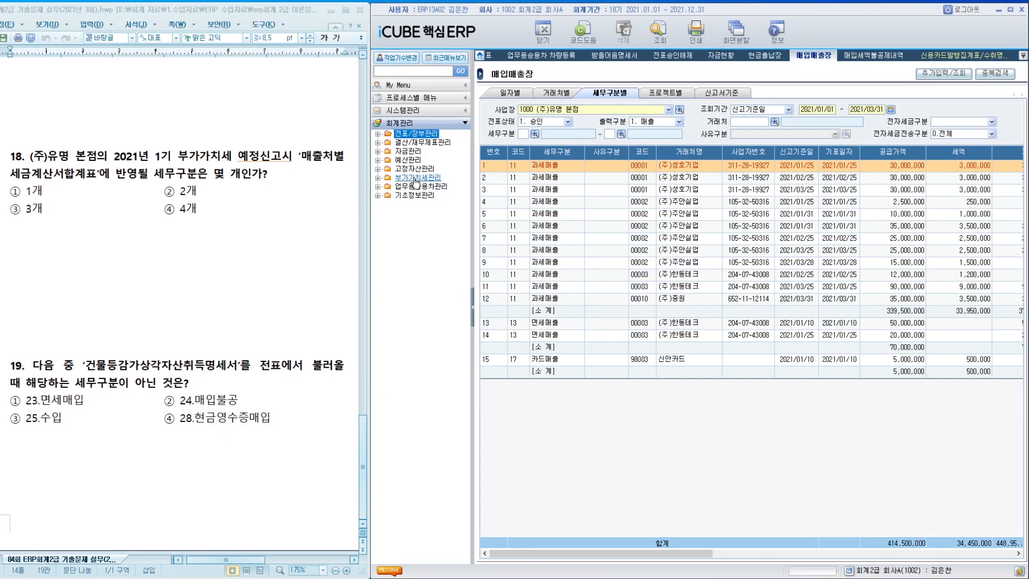
{"action": "left_click", "coordinate": [418, 178]}
{"action": "left_click", "coordinate": [417, 181]}
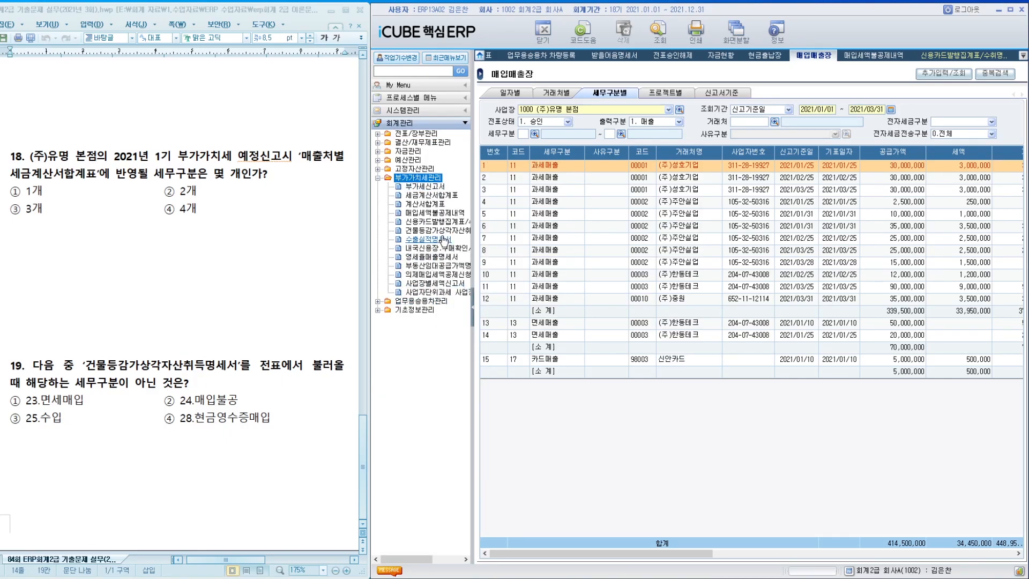
{"action": "double_click", "coordinate": [444, 231]}
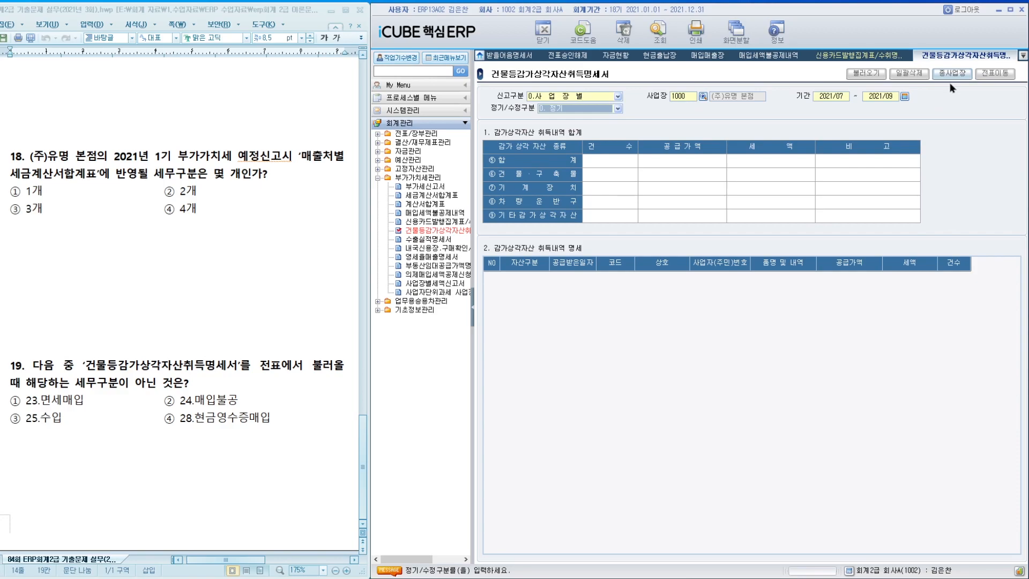
{"action": "key", "text": "Return"}
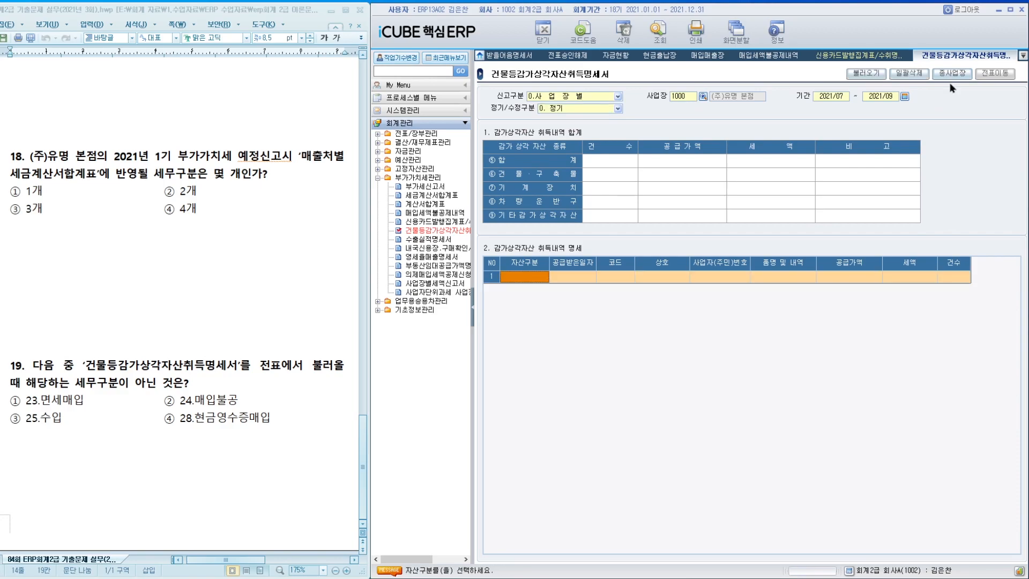
{"action": "left_click", "coordinate": [863, 80]}
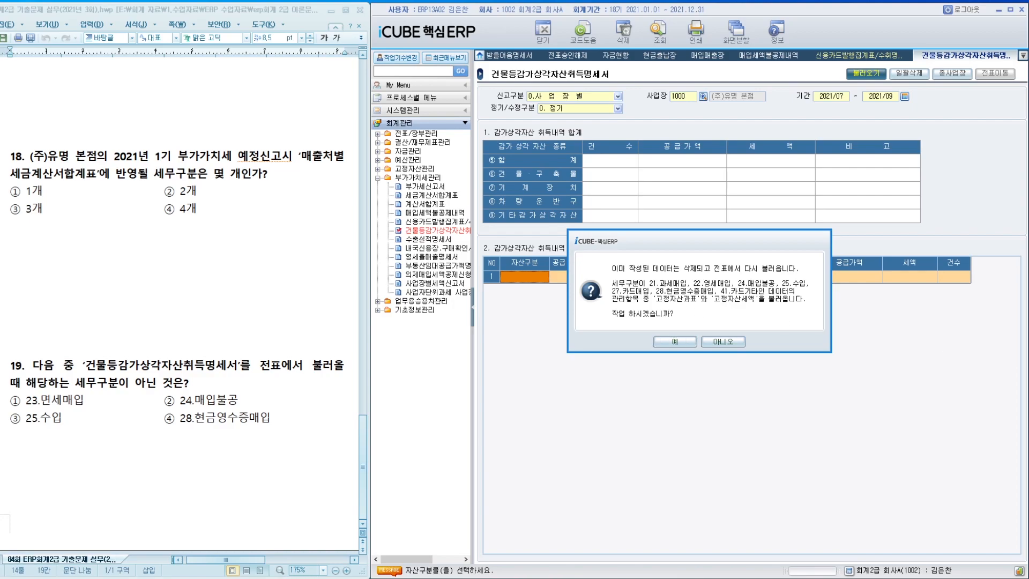
{"action": "key", "text": "Escape"}
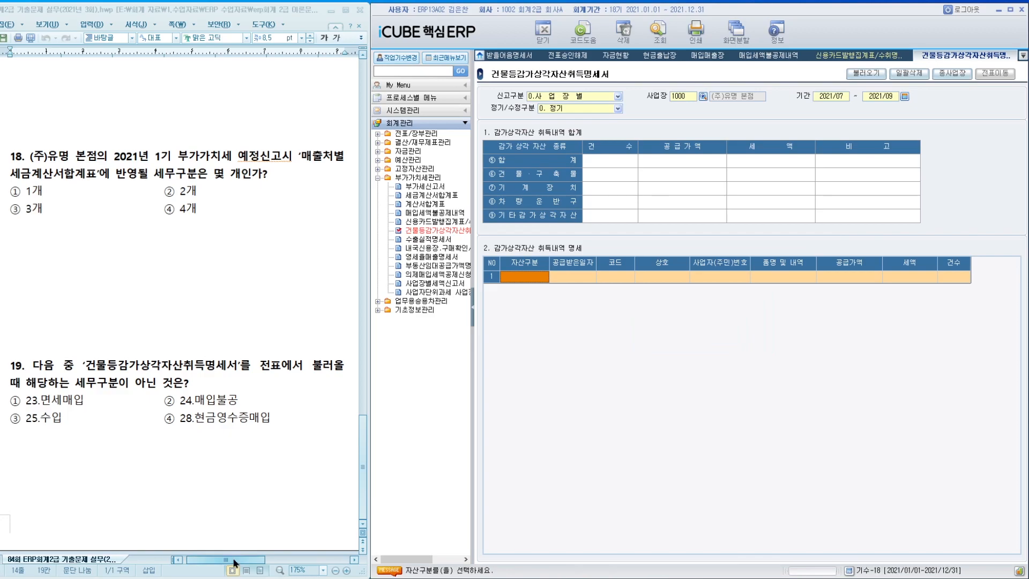
Open 부가세신고서 for question 20 and load its data for 2021/01/01 to 2021/03/31.
{"action": "left_click_drag", "start_coordinate": [234, 561], "coordinate": [316, 560]}
{"action": "left_click_drag", "start_coordinate": [363, 508], "coordinate": [363, 388]}
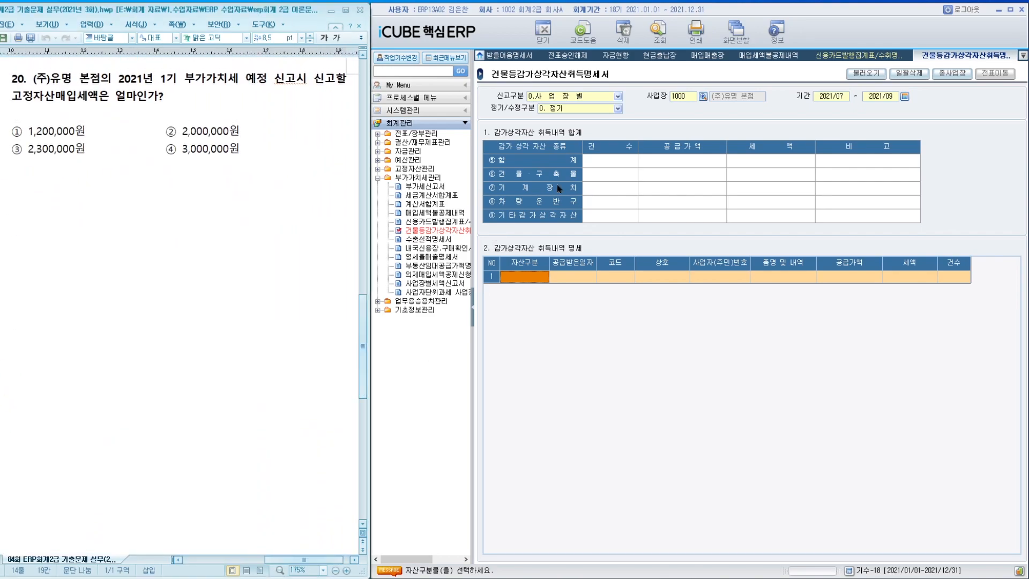
{"action": "left_click", "coordinate": [425, 187]}
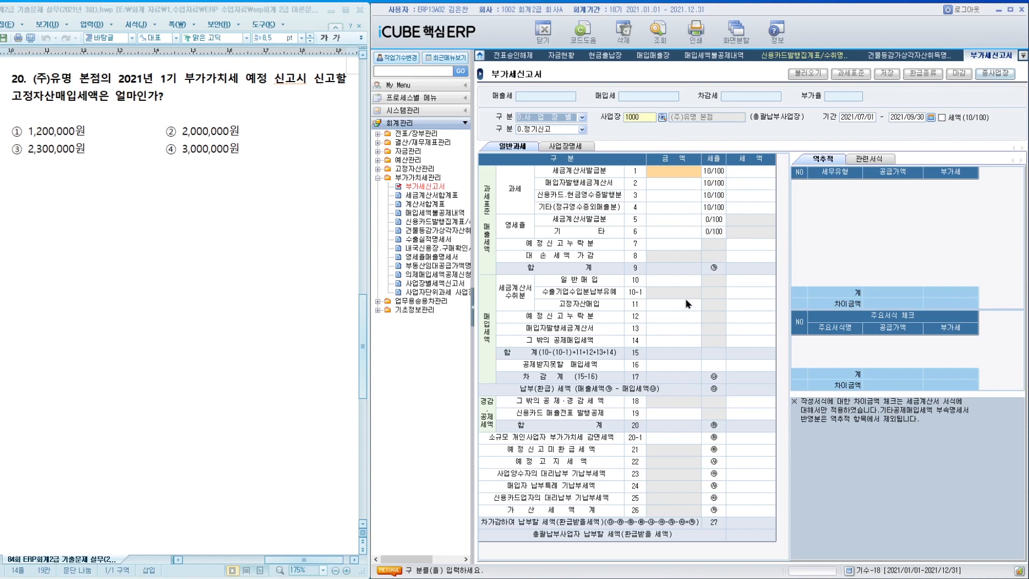
{"action": "left_click", "coordinate": [864, 118]}
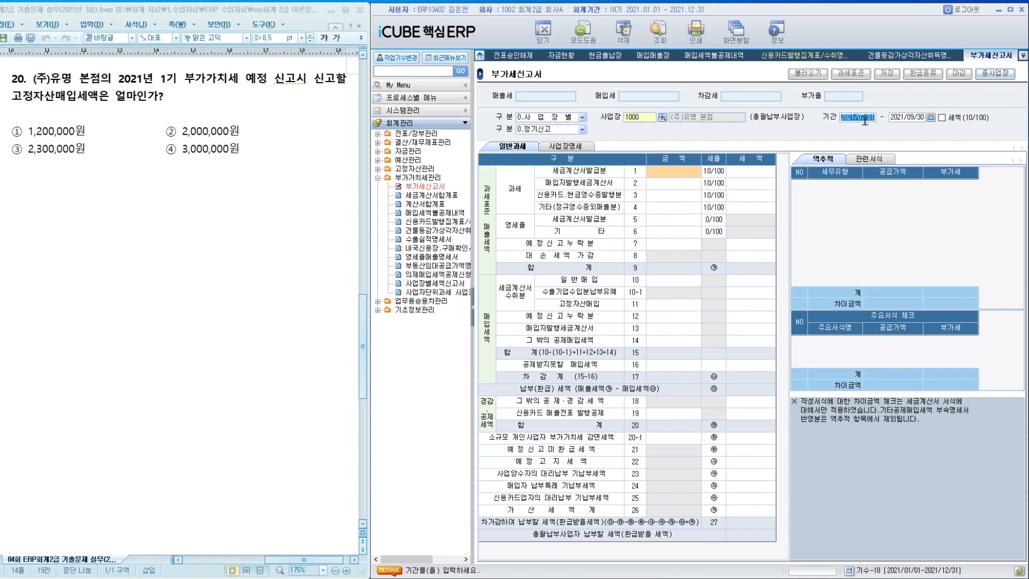
{"action": "type", "text": "13"}
{"action": "key", "text": "Return"}
{"action": "left_click", "coordinate": [807, 78]}
{"action": "key", "text": "Return"}
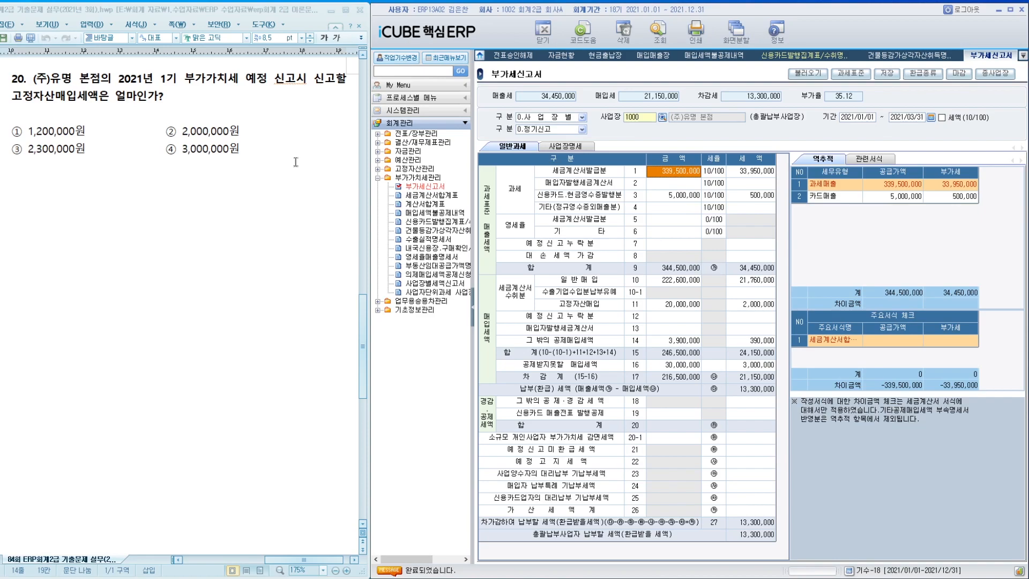
Examine the breakdown of line 14 그 밖의 공제매입세액 for the 고정자산매입 tax and close it.
{"action": "left_click", "coordinate": [751, 340]}
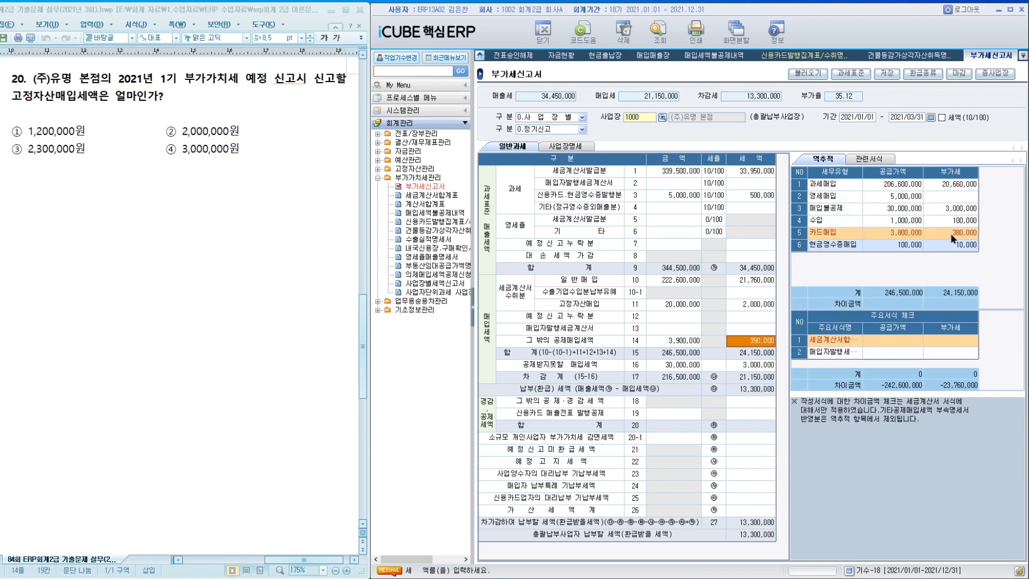
{"action": "left_click", "coordinate": [762, 345]}
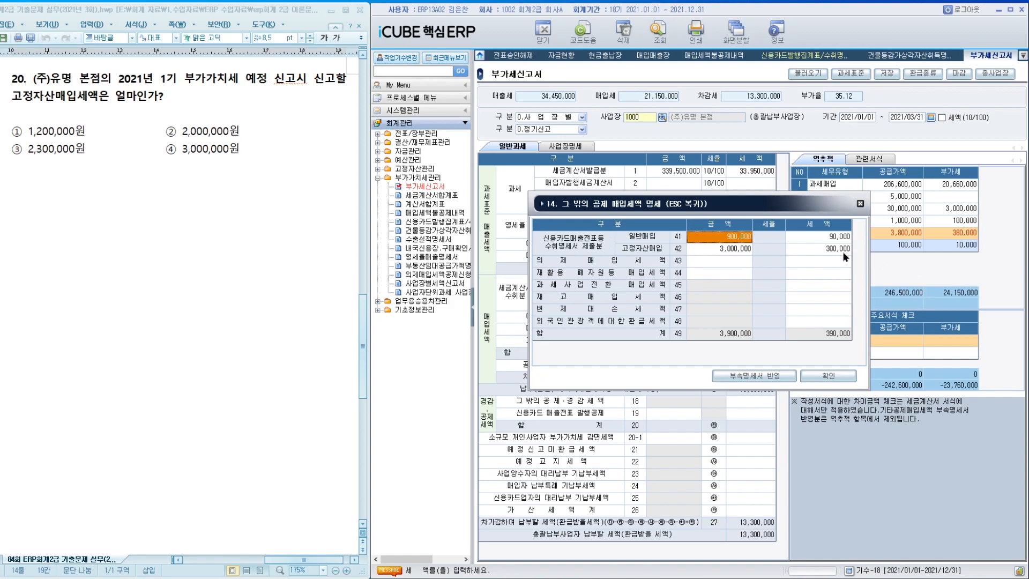
{"action": "left_click", "coordinate": [859, 204]}
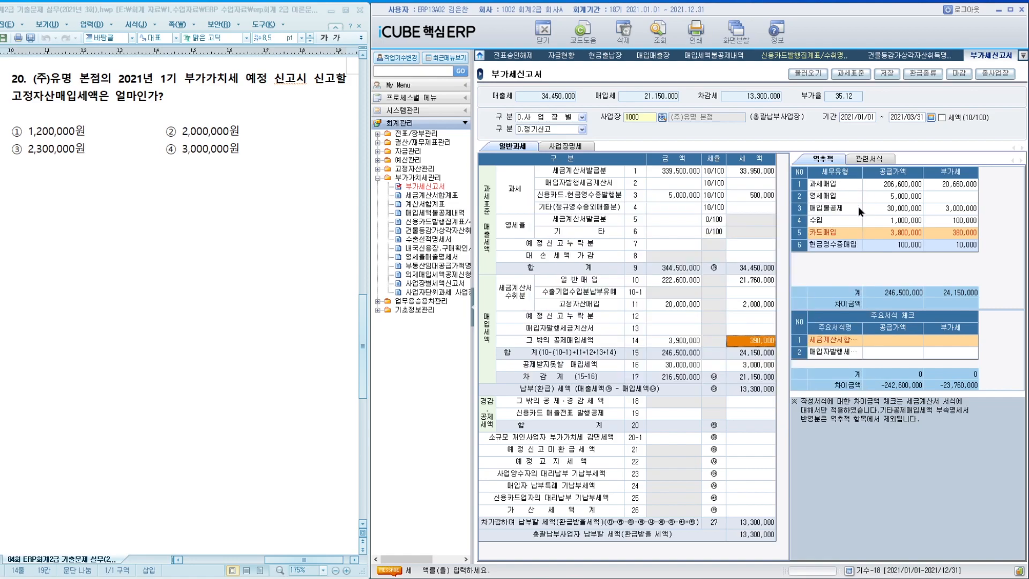
Switch back to 건물등감가상각자산취득명세서 and load the slip data for 2021/01 to 2021/03.
{"action": "left_click", "coordinate": [888, 60]}
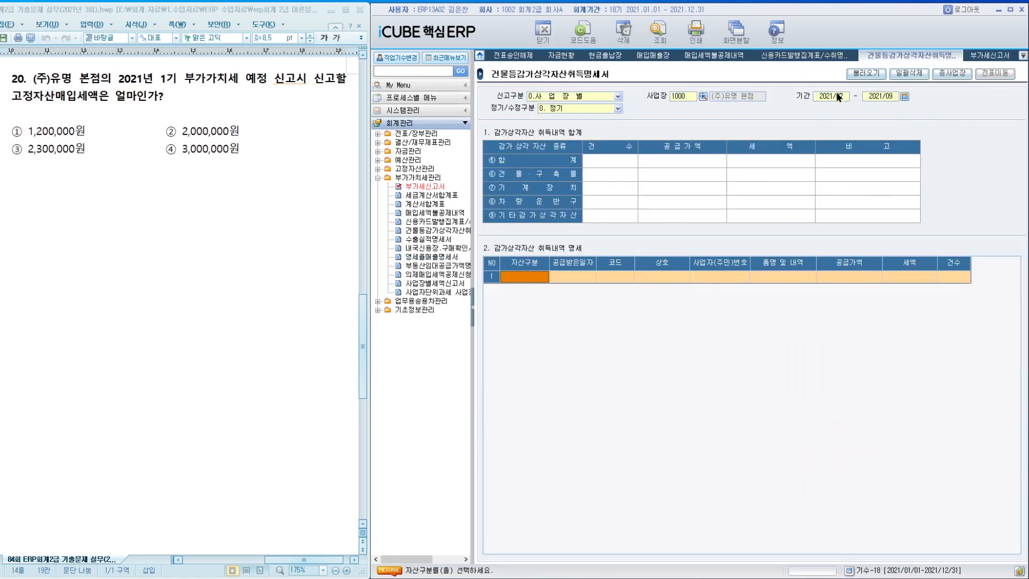
{"action": "left_click", "coordinate": [839, 96]}
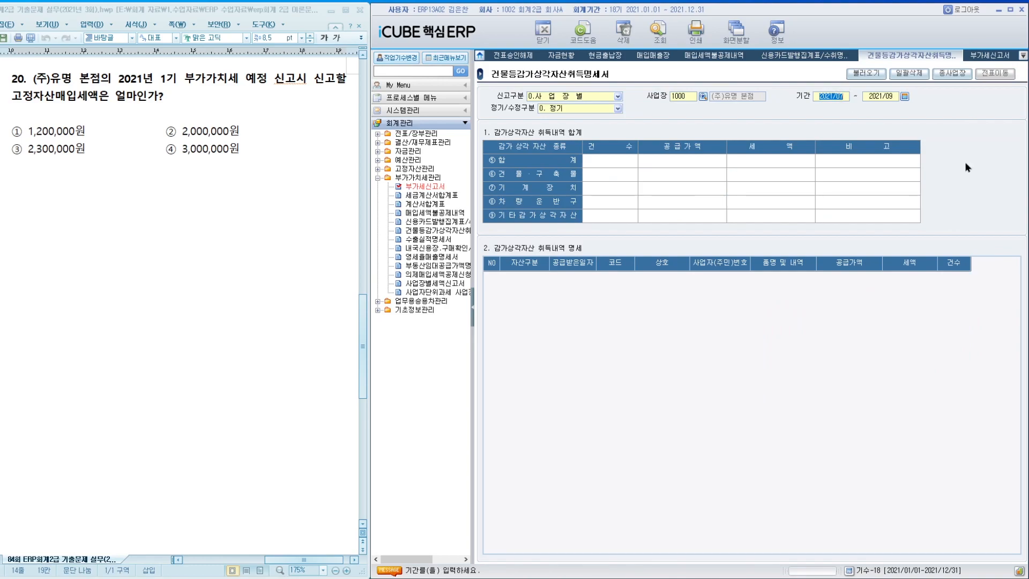
{"action": "type", "text": "202101"}
{"action": "key", "text": "Return"}
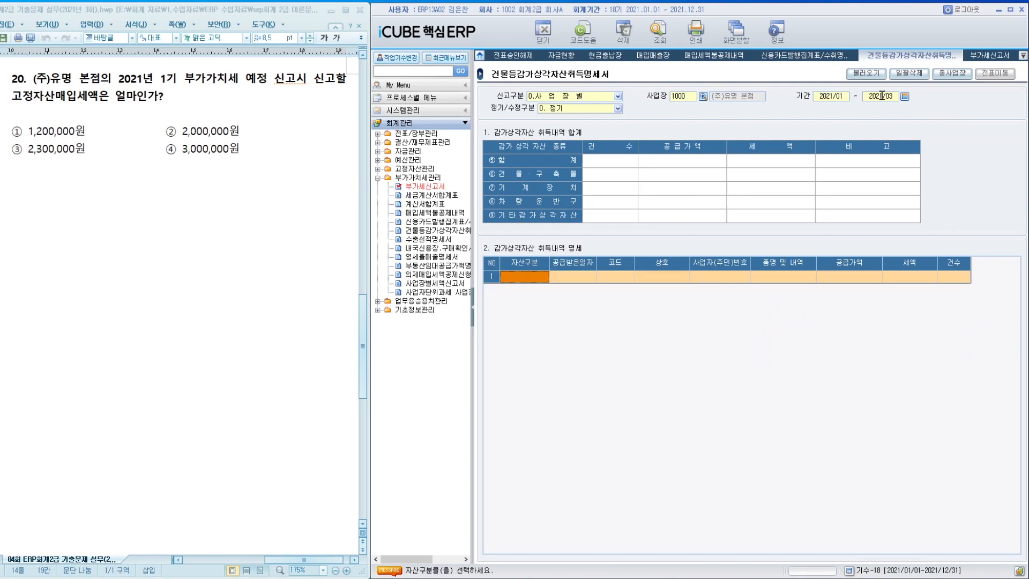
{"action": "left_click", "coordinate": [867, 73]}
{"action": "left_click", "coordinate": [673, 340]}
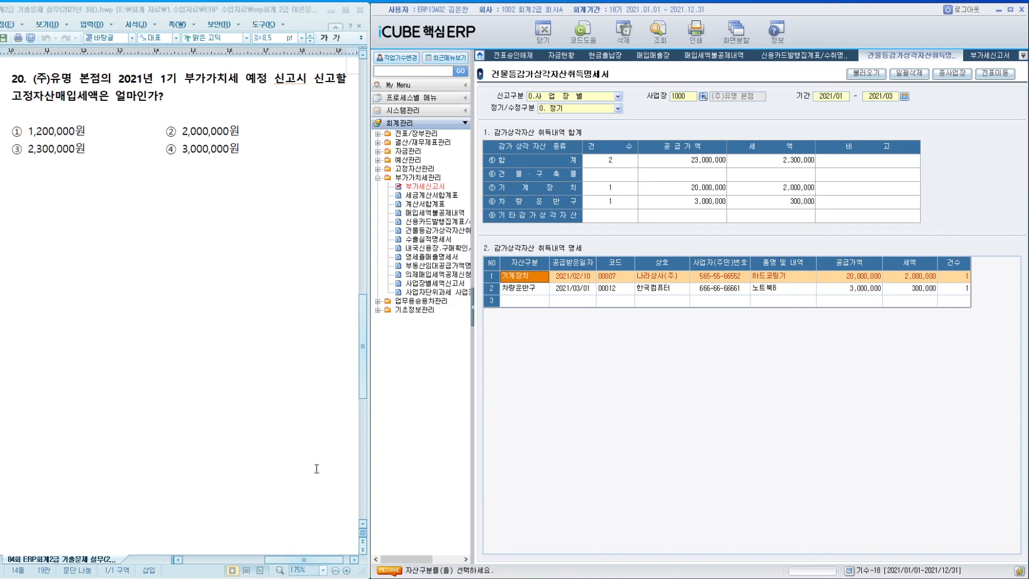
Go back to questions 9 to 12 in the exam document.
{"action": "left_click_drag", "start_coordinate": [294, 560], "coordinate": [226, 560]}
{"action": "left_click_drag", "start_coordinate": [364, 382], "coordinate": [368, 245]}
{"action": "left_click_drag", "start_coordinate": [236, 560], "coordinate": [305, 560]}
{"action": "scroll", "coordinate": [233, 306], "scroll_direction": "up", "scroll_amount": 5}
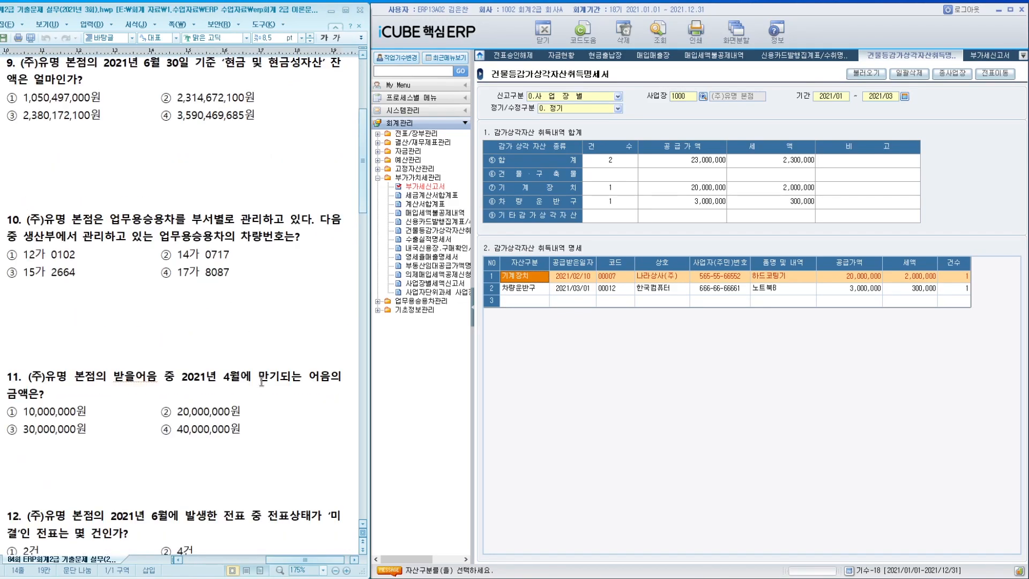